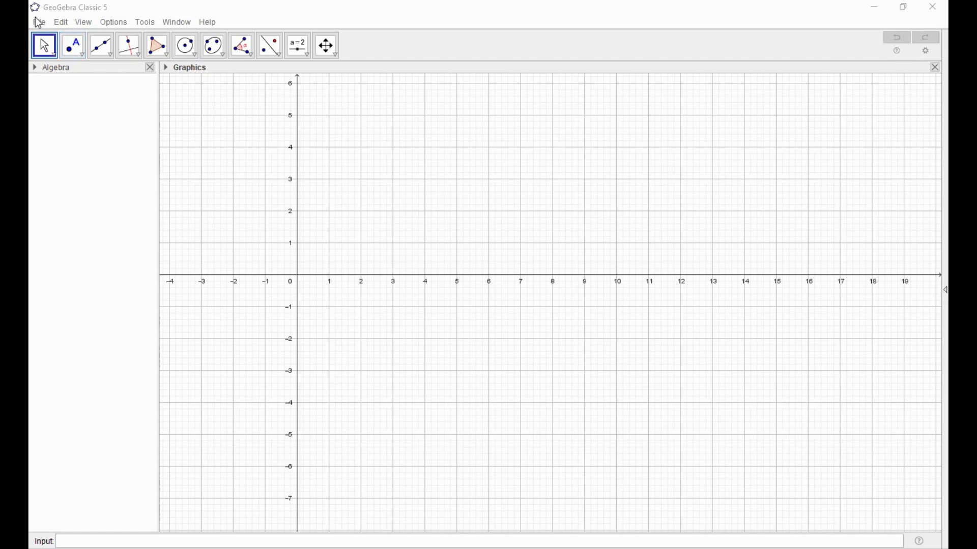
# Start inserting an image from a file and browse to the online_Mhdata folder on the data_komputer (D:) drive
pyautogui.click(41, 25)
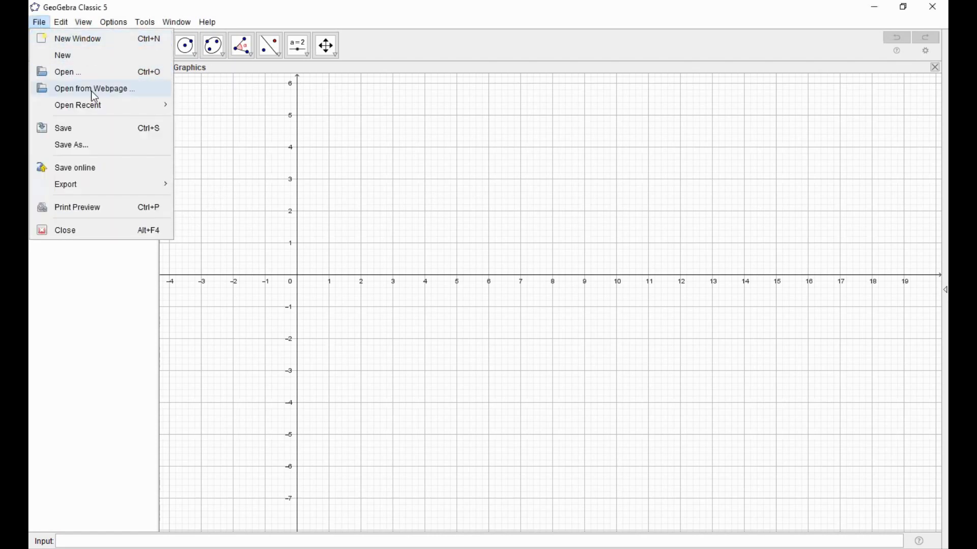
pyautogui.click(63, 23)
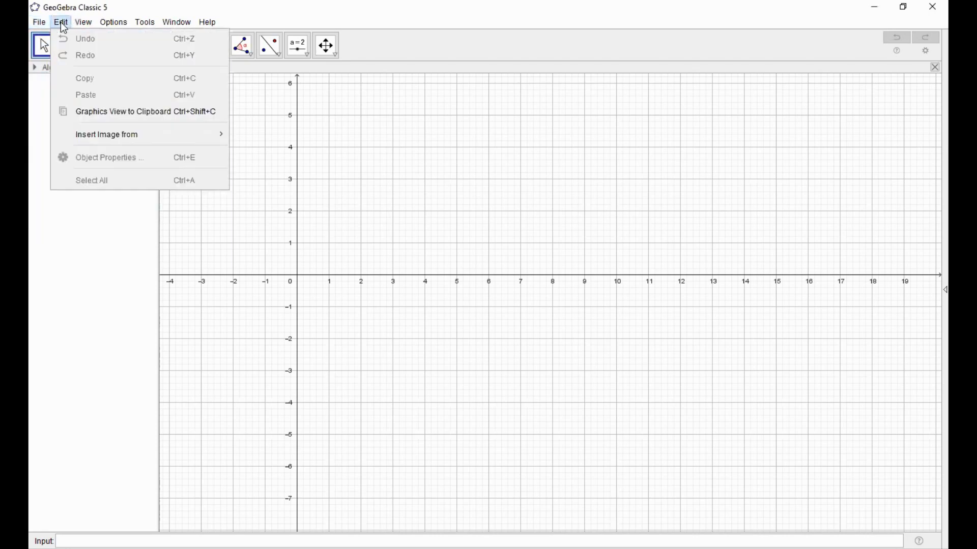
pyautogui.moveTo(149, 133)
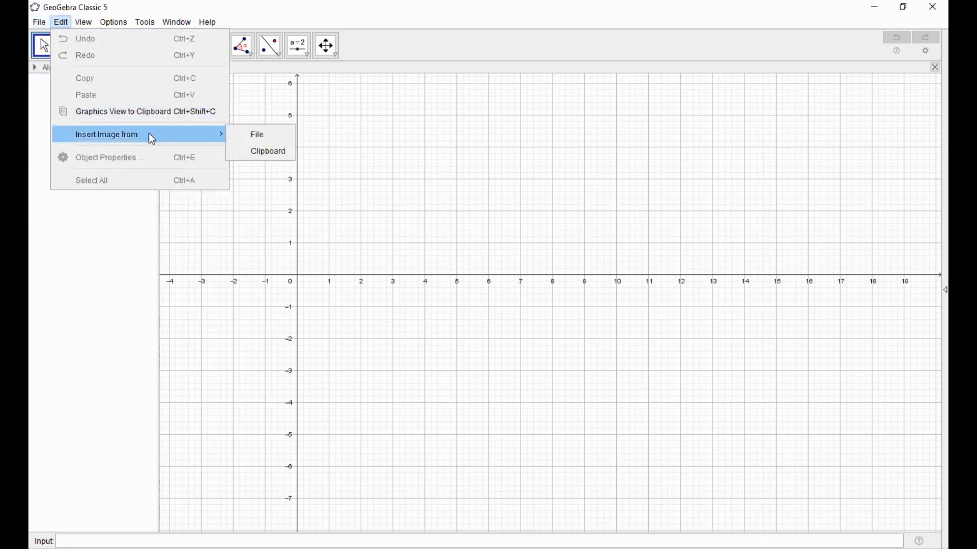
pyautogui.click(290, 137)
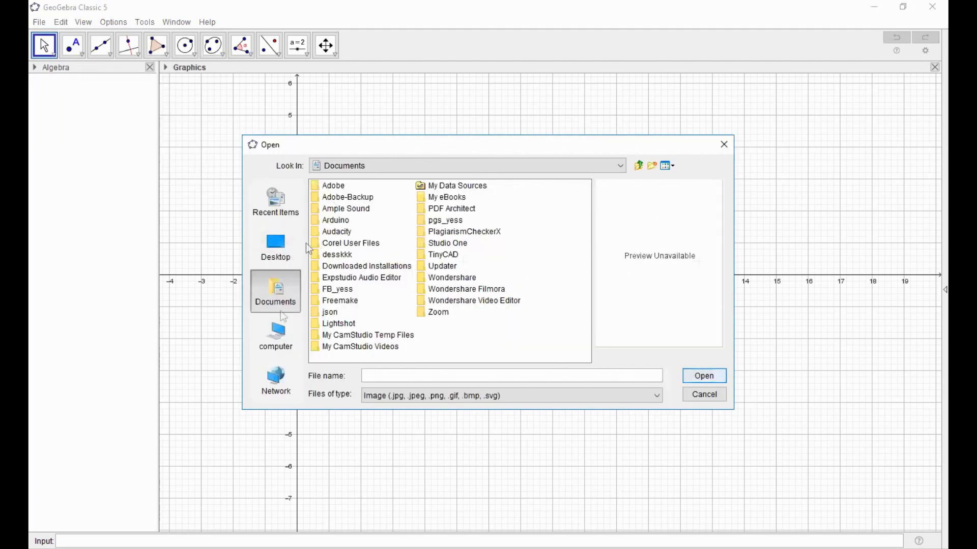
pyautogui.click(280, 337)
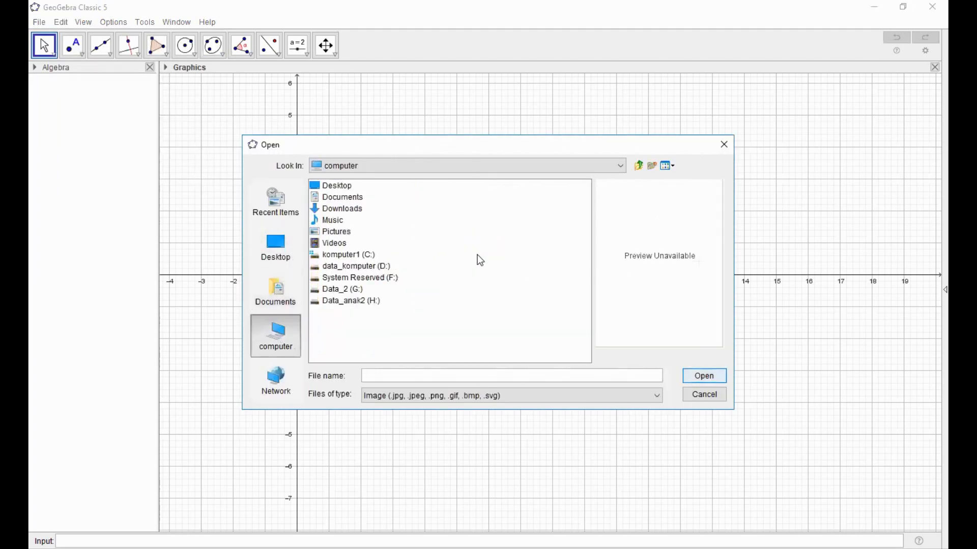
pyautogui.click(392, 267)
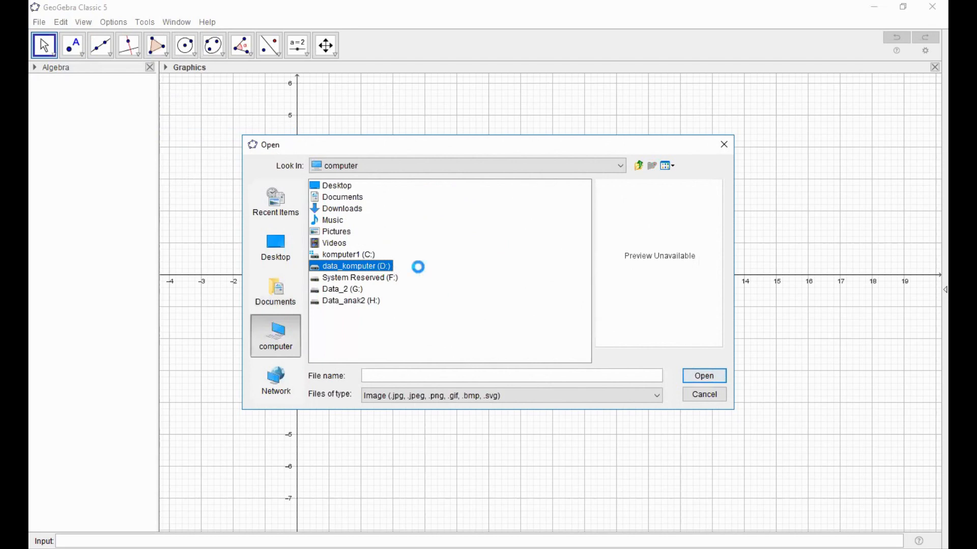
pyautogui.scroll(-6, 419, 267)
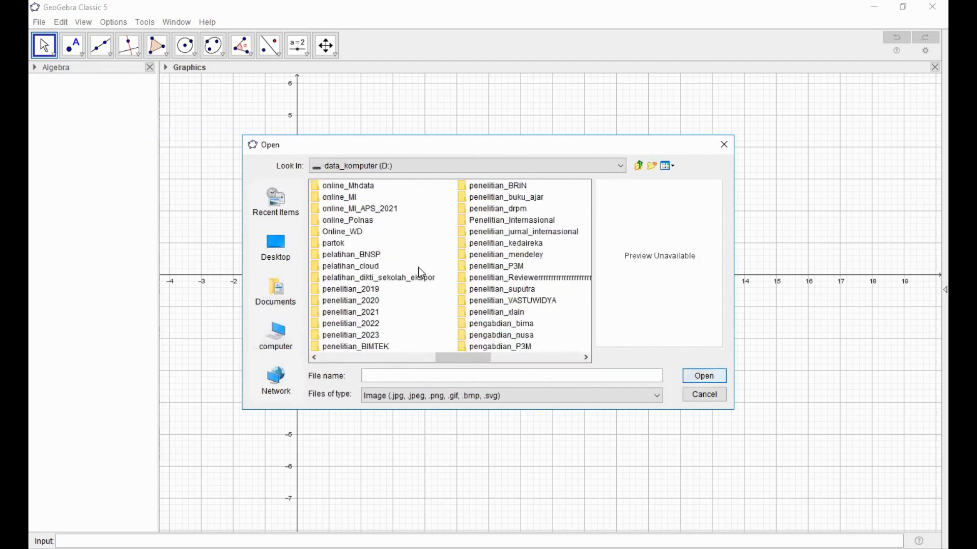
pyautogui.scroll(2, 418, 267)
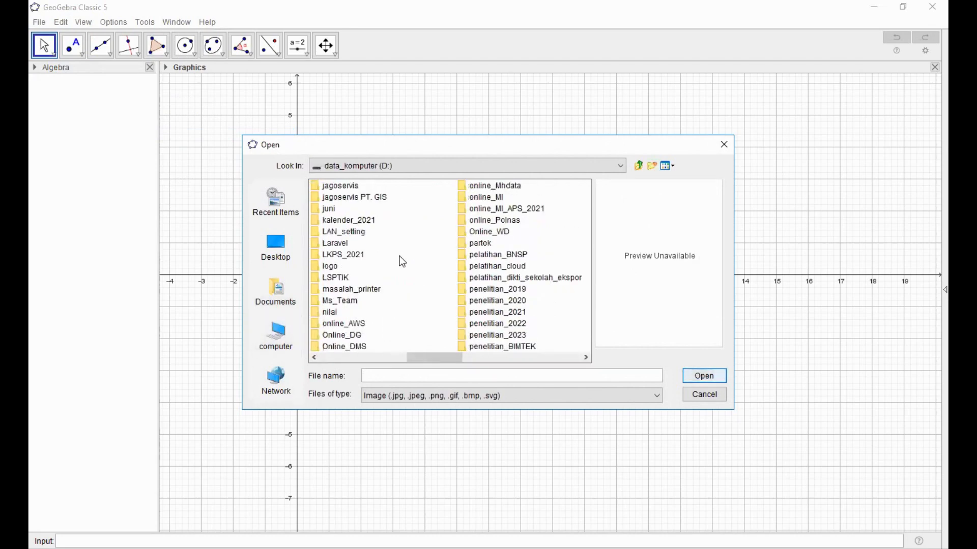
pyautogui.scroll(-2, 402, 262)
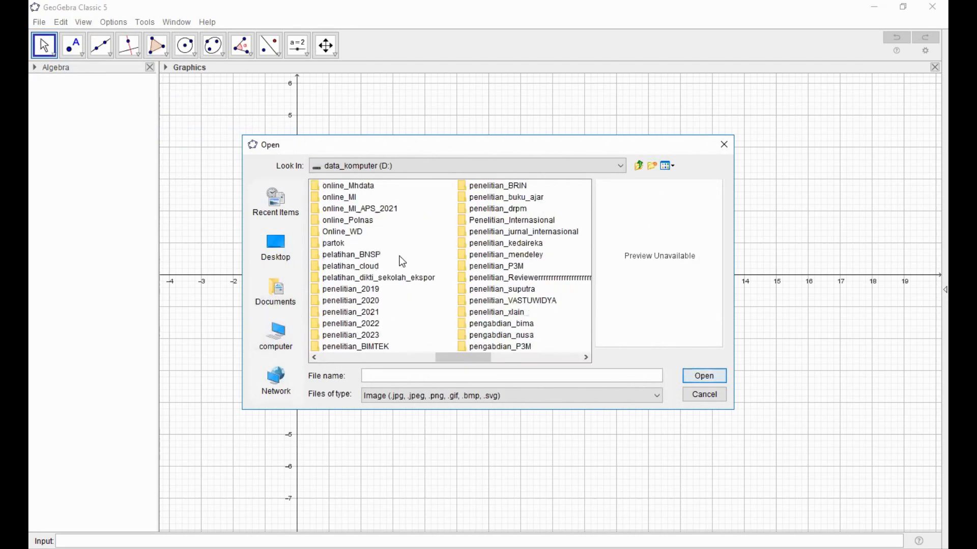
pyautogui.click(362, 186)
pyautogui.doubleClick(362, 187)
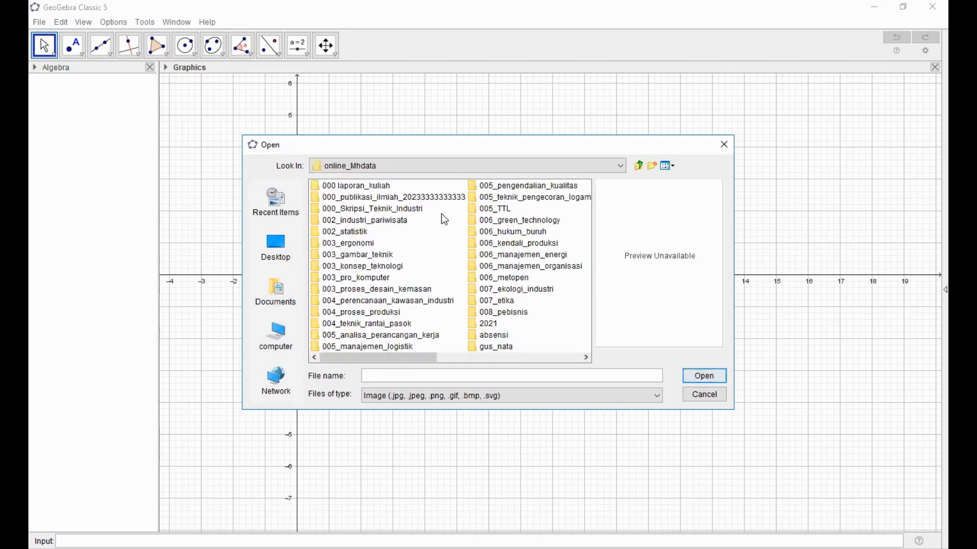
# Insert the image soal_2_variabel.jpg from the 003_penelitian_operasional folder into the graphics view
pyautogui.click(366, 198)
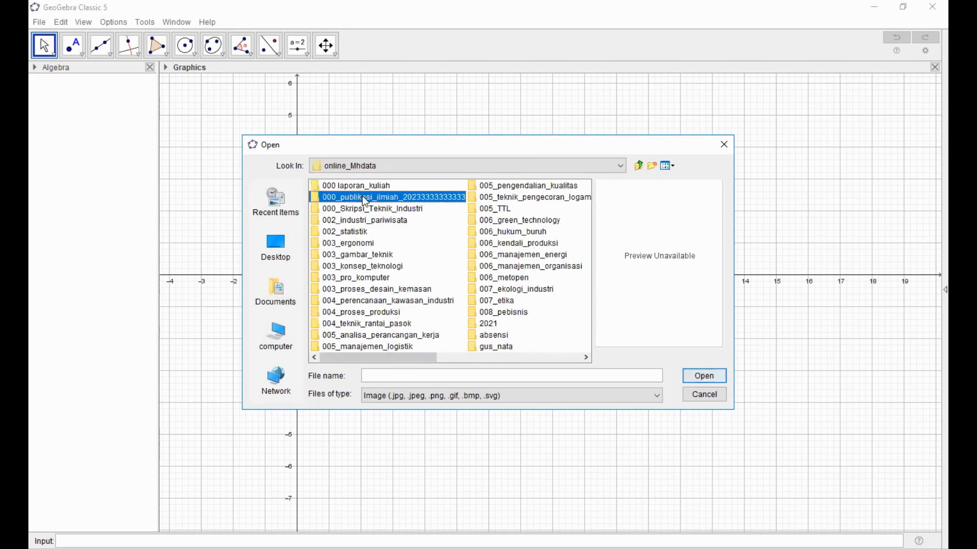
pyautogui.doubleClick(392, 185)
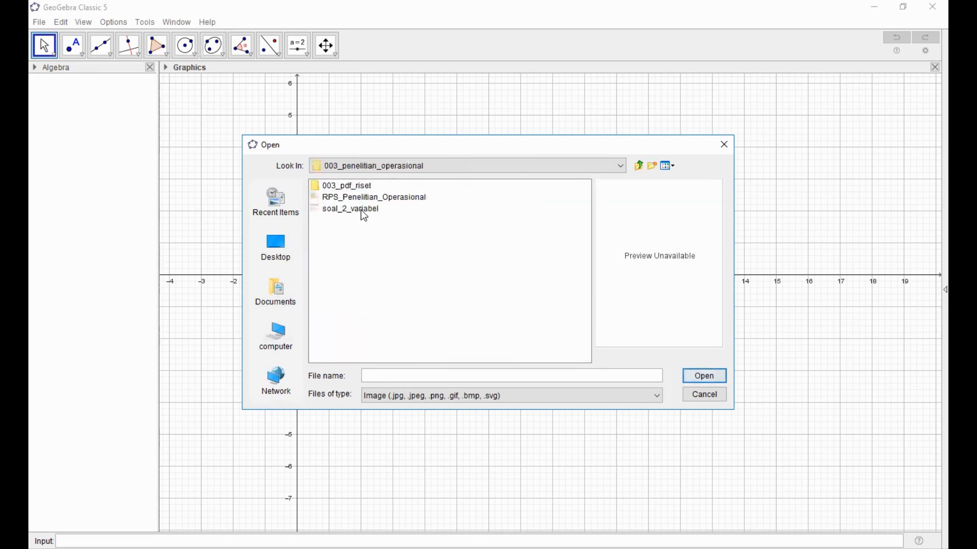
pyautogui.click(361, 210)
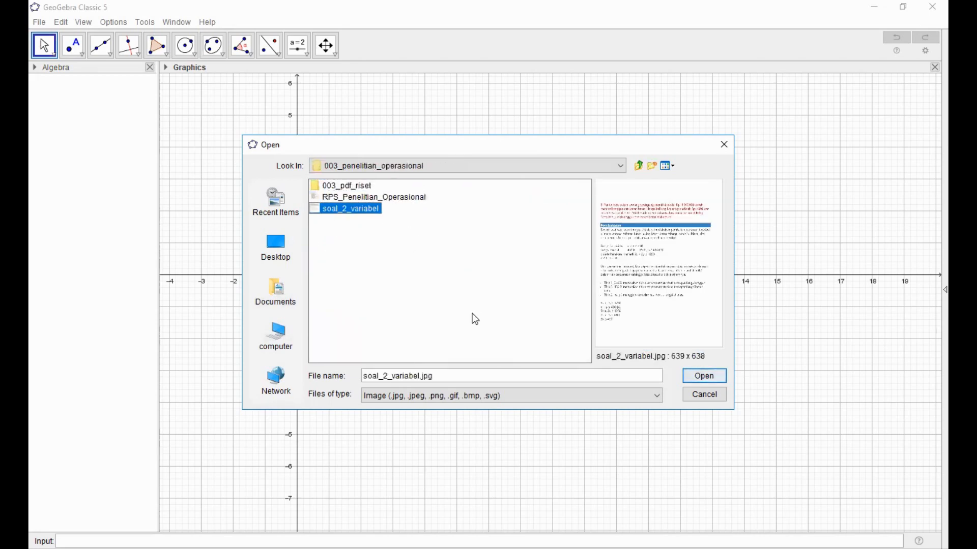
pyautogui.click(697, 380)
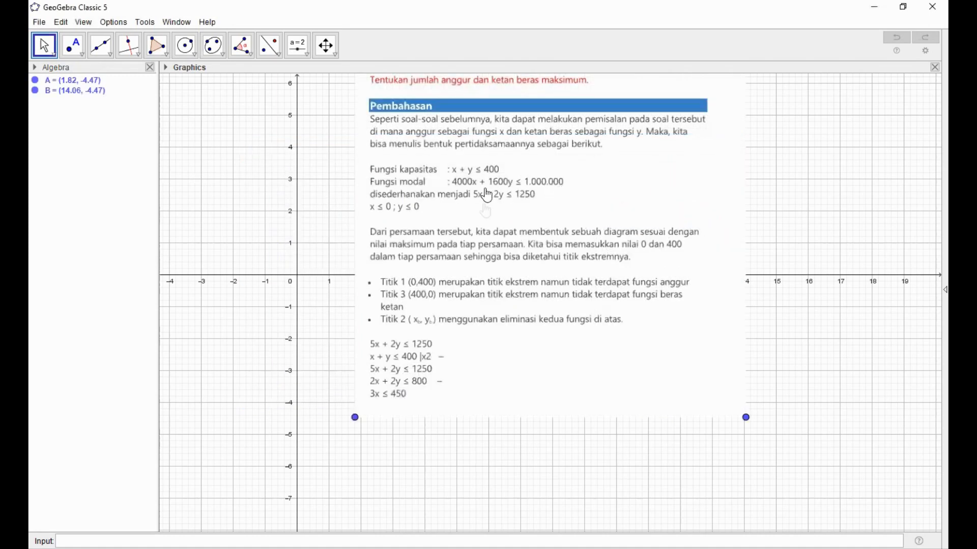
# Move the problem image to the right of the y-axis, with its lower-left corner at about (6.6, -6.8)
pyautogui.click(513, 220)
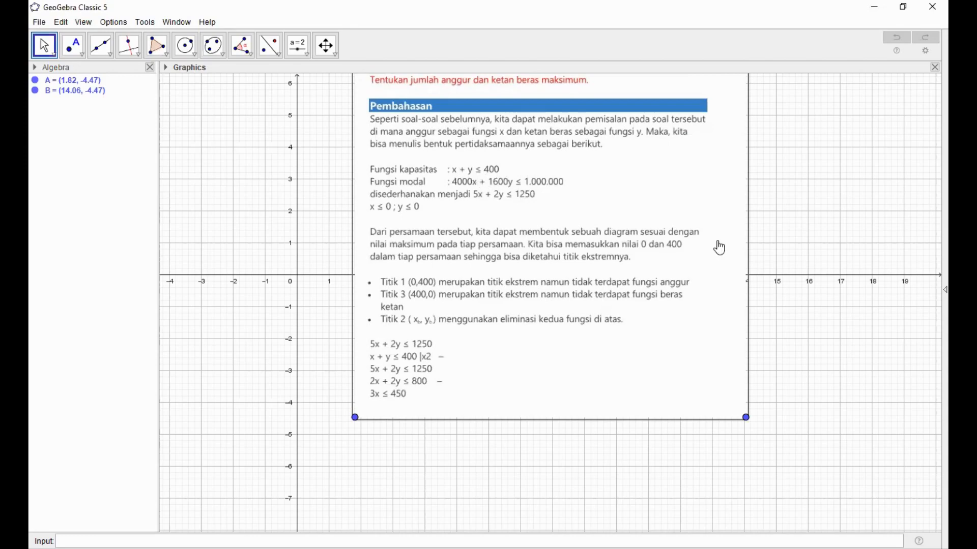
pyautogui.moveTo(737, 229); pyautogui.dragTo(643, 230)
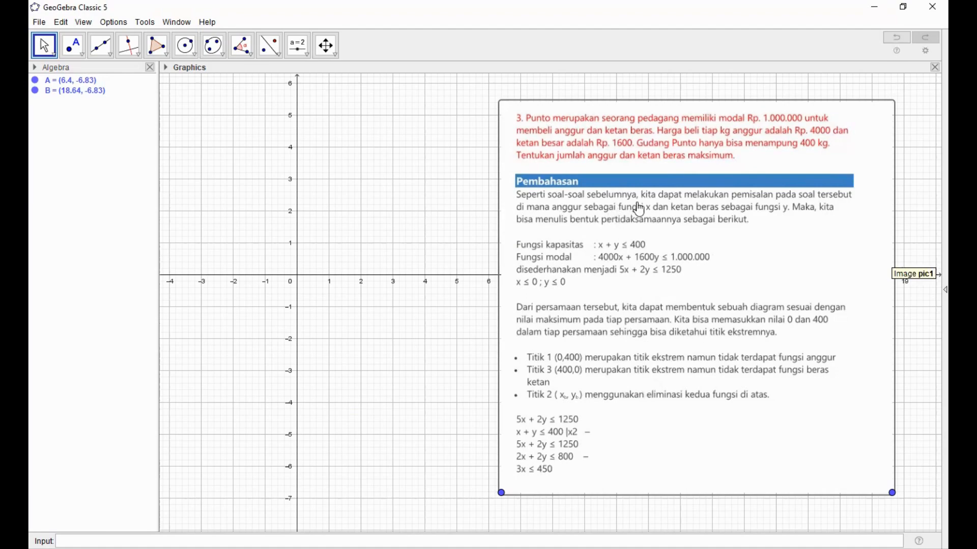
pyautogui.moveTo(537, 322); pyautogui.dragTo(692, 207)
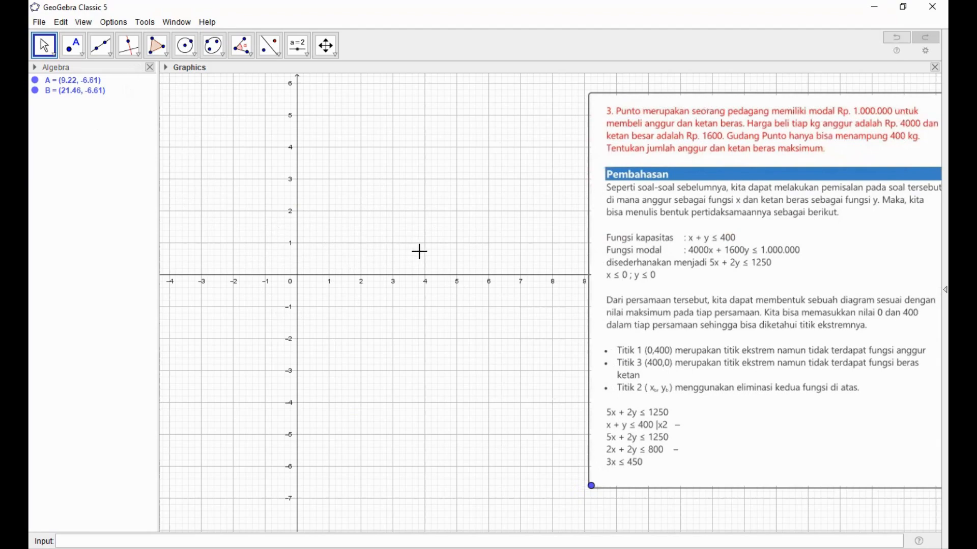
pyautogui.scroll(-1, 420, 251)
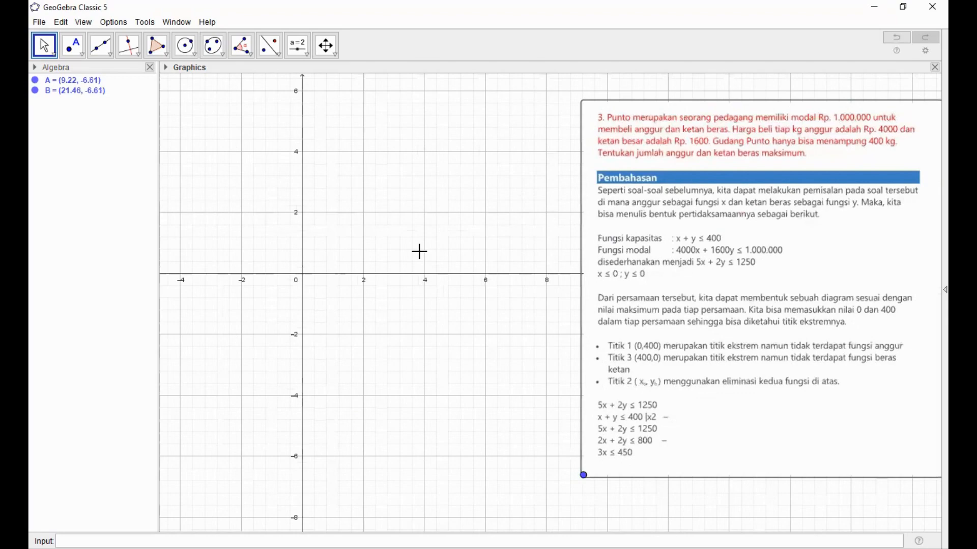
pyautogui.scroll(-8, 420, 252)
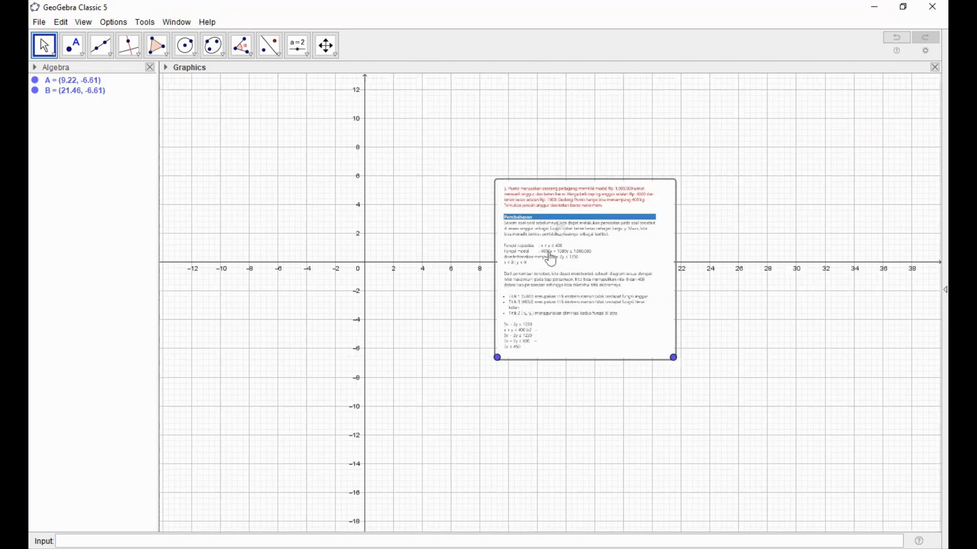
pyautogui.moveTo(636, 204); pyautogui.dragTo(712, 226)
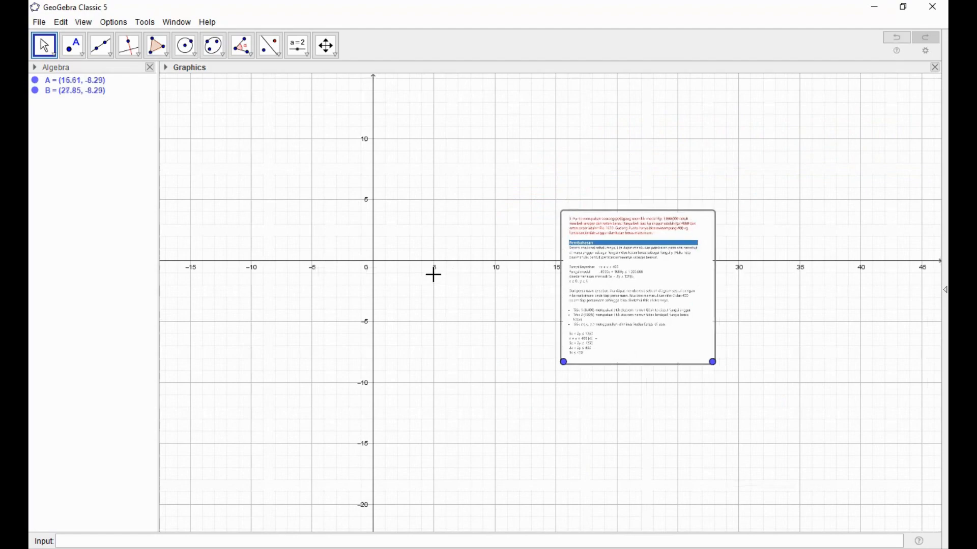
pyautogui.scroll(3, 435, 275)
pyautogui.scroll(2, 436, 276)
pyautogui.moveTo(808, 302); pyautogui.dragTo(617, 271)
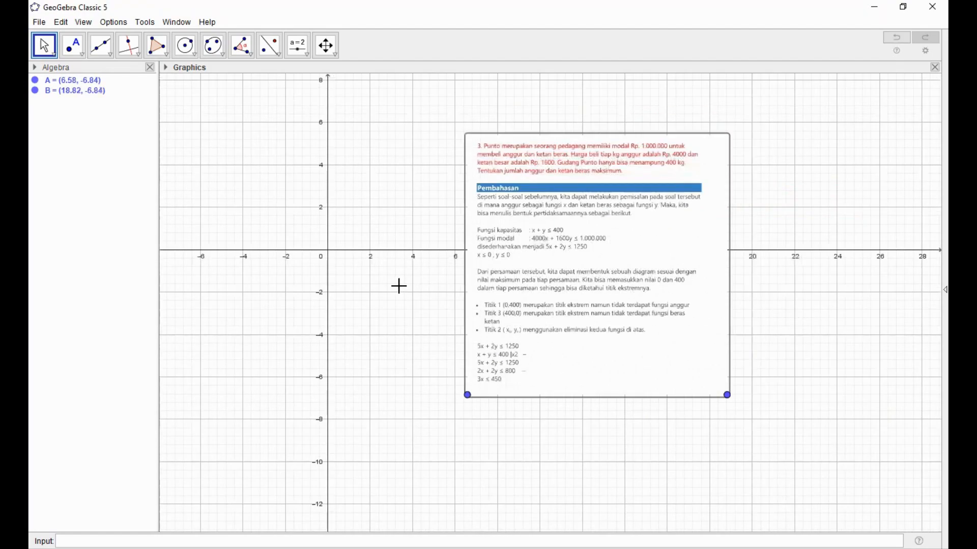
pyautogui.scroll(1, 399, 286)
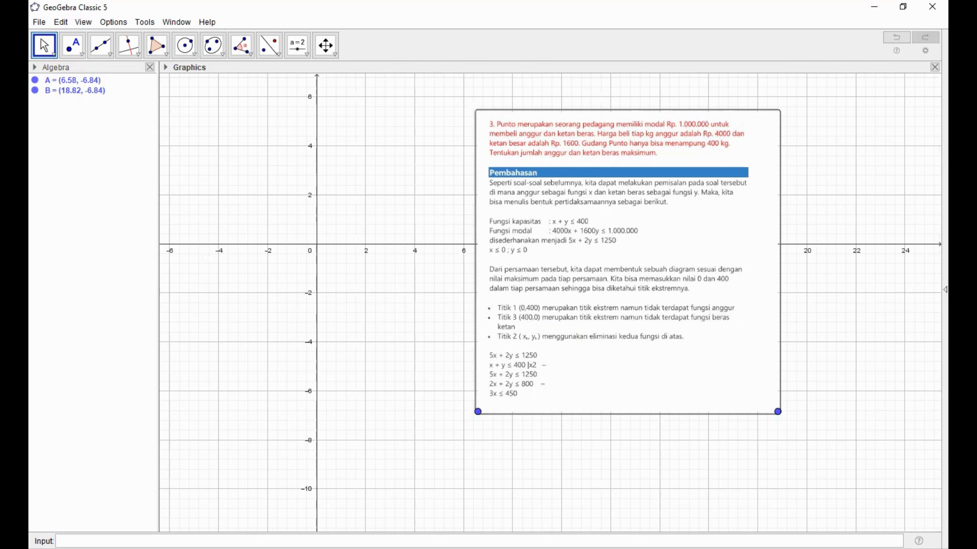
# Try to enter the first extreme point as A=(0,400)
pyautogui.click(58, 541)
pyautogui.write('A=(0,400')
pyautogui.press('Return')
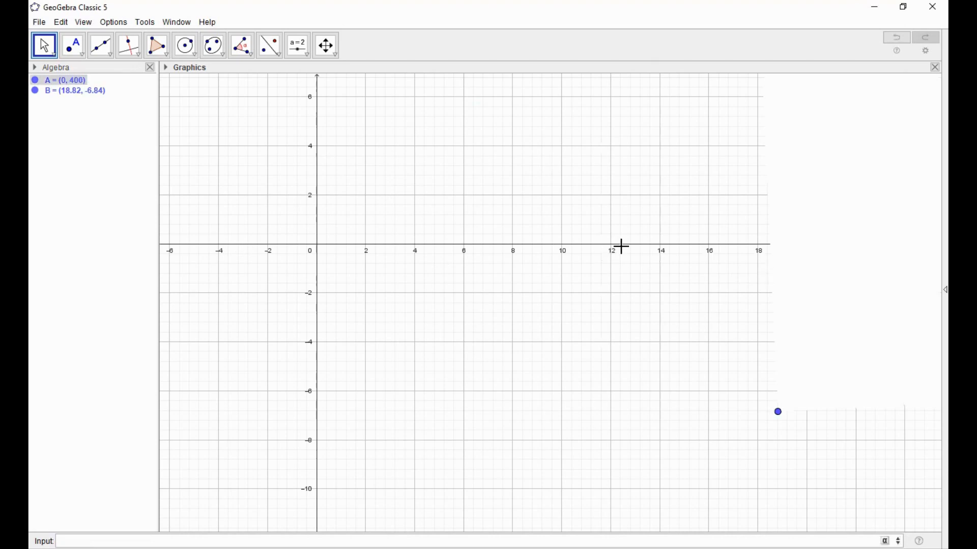
# Try to move the stretched image back over the axes, and undo both that move and the redefinition of point A
pyautogui.scroll(-1, 622, 247)
pyautogui.scroll(-3, 621, 247)
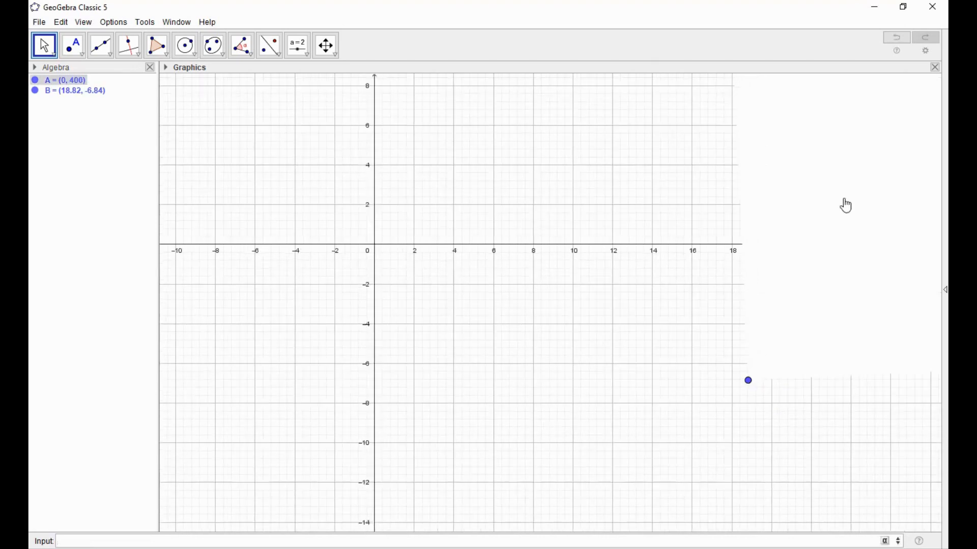
pyautogui.moveTo(843, 198); pyautogui.dragTo(471, 325)
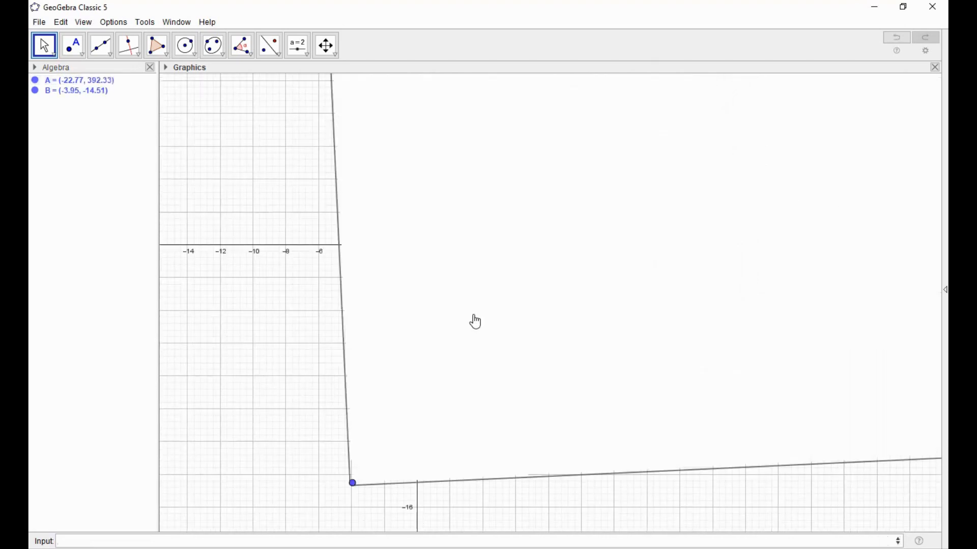
pyautogui.scroll(-1, 476, 321)
pyautogui.scroll(-3, 475, 322)
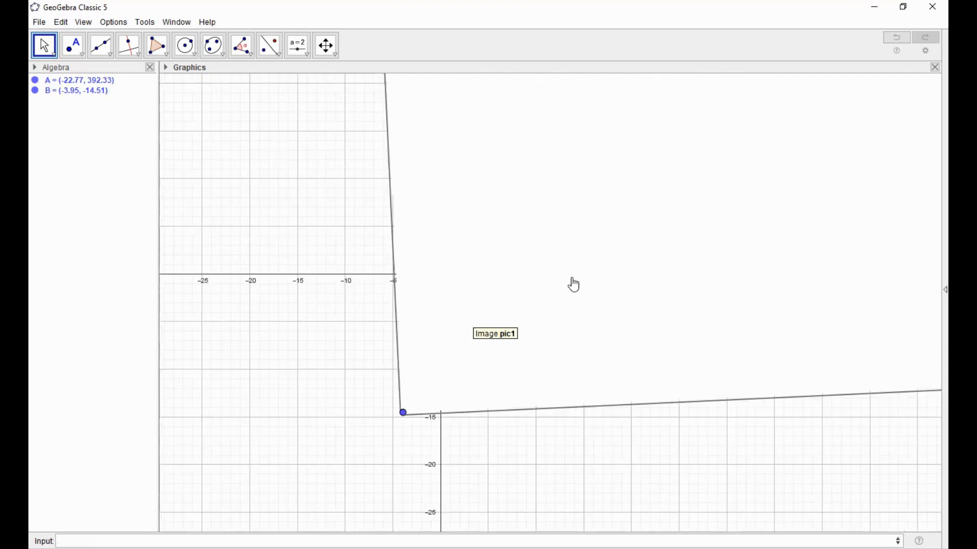
pyautogui.scroll(-3, 584, 283)
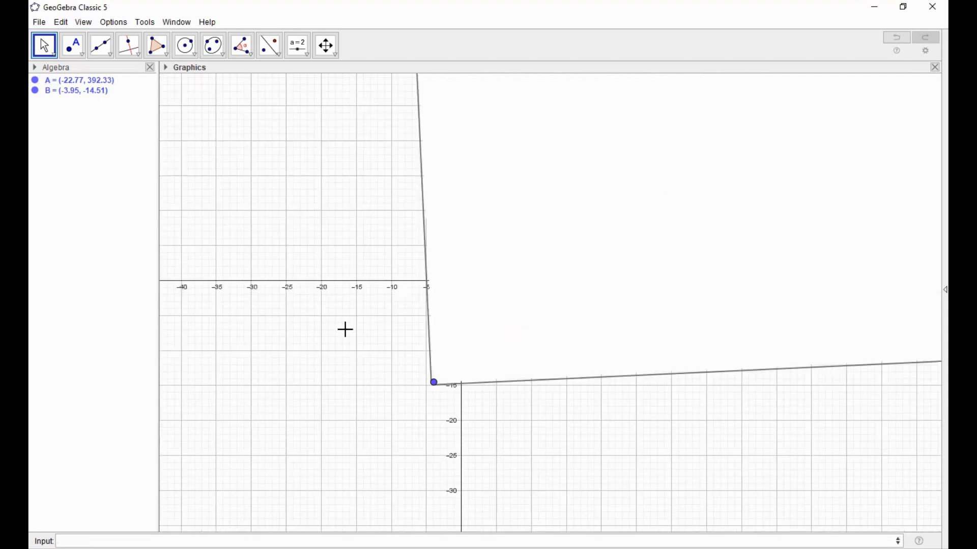
pyautogui.scroll(9, 427, 315)
pyautogui.hotkey('ctrl', 'z')
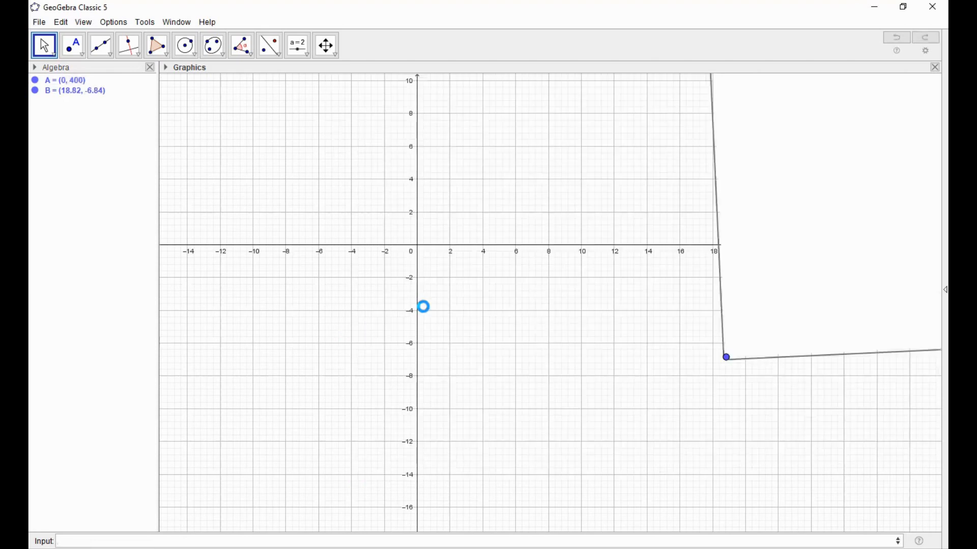
pyautogui.hotkey('ctrl', 'z')
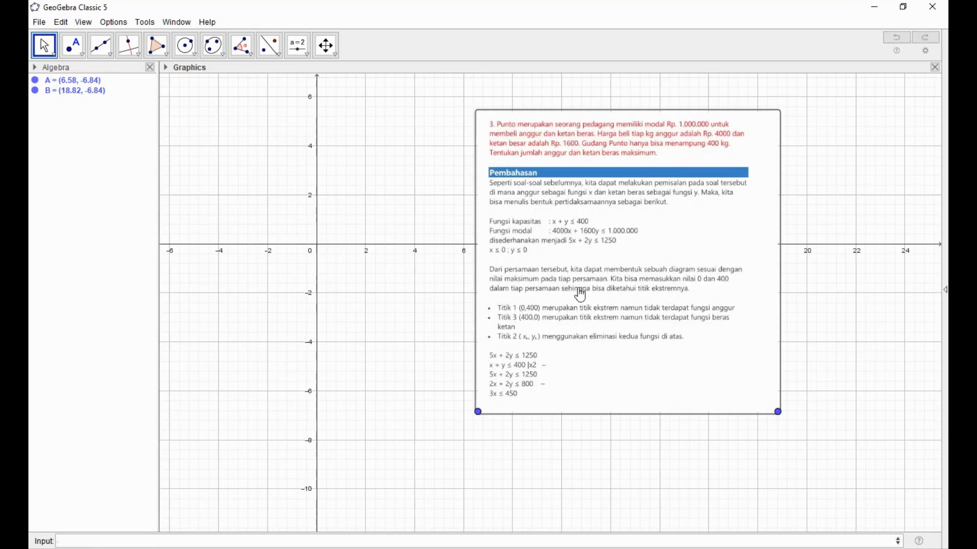
# Move the problem image farther right of the y-axis, with its lower-left corner at about (11, -5.7), and deselect it
pyautogui.click(417, 329)
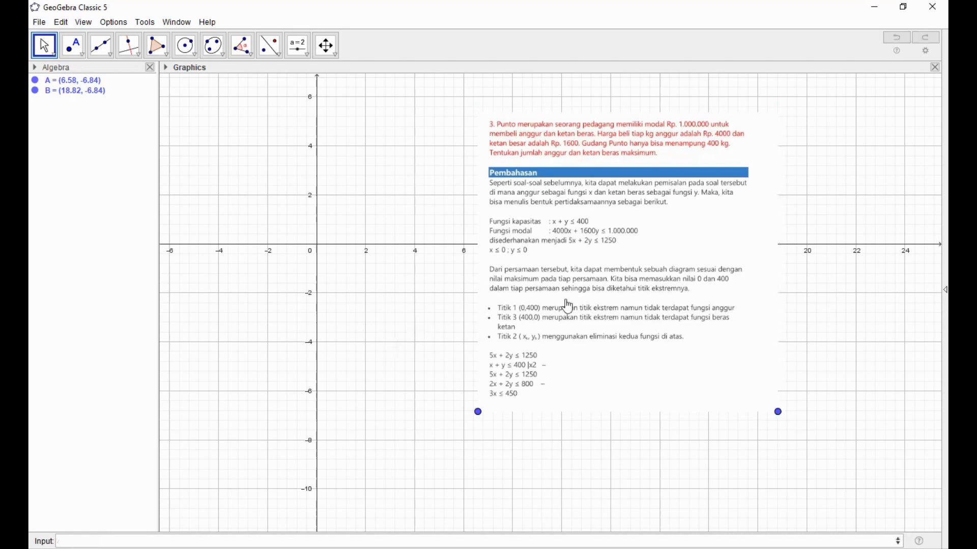
pyautogui.moveTo(617, 273); pyautogui.dragTo(725, 243)
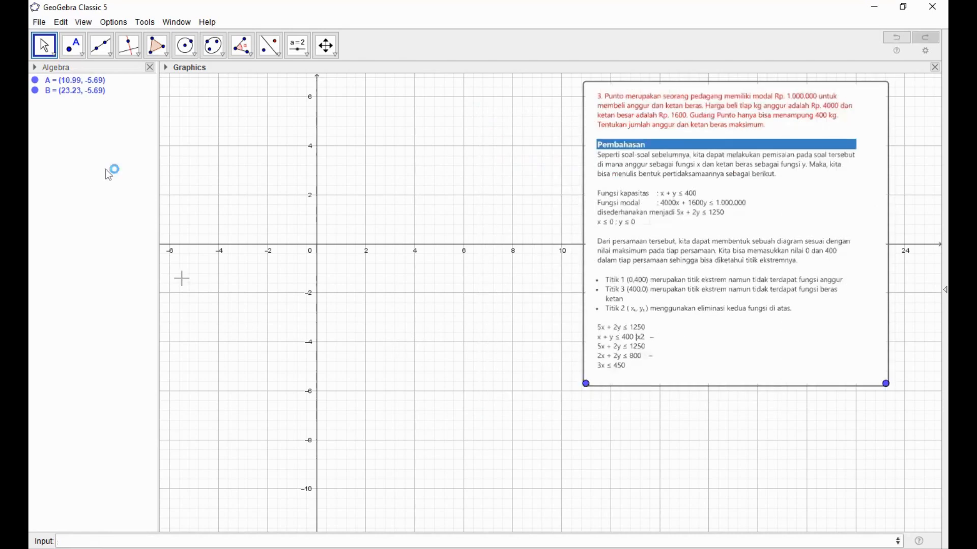
pyautogui.click(327, 209)
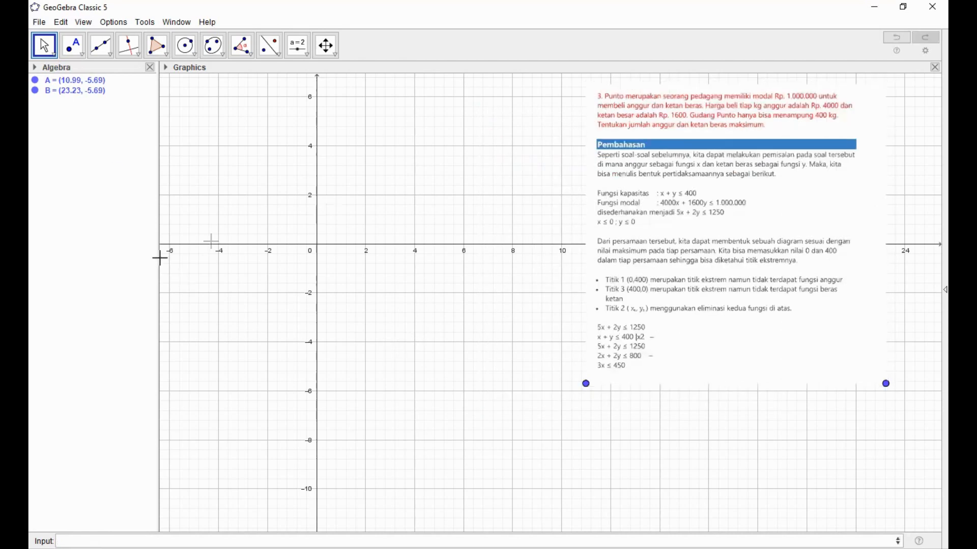
# Rename the image's corner points A and B to GA and GB
pyautogui.click(59, 83)
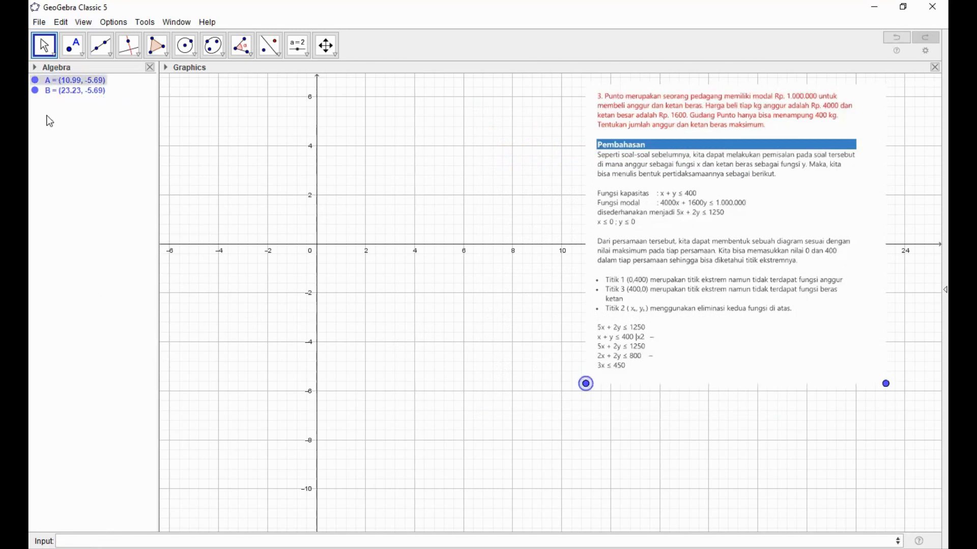
pyautogui.click(48, 80)
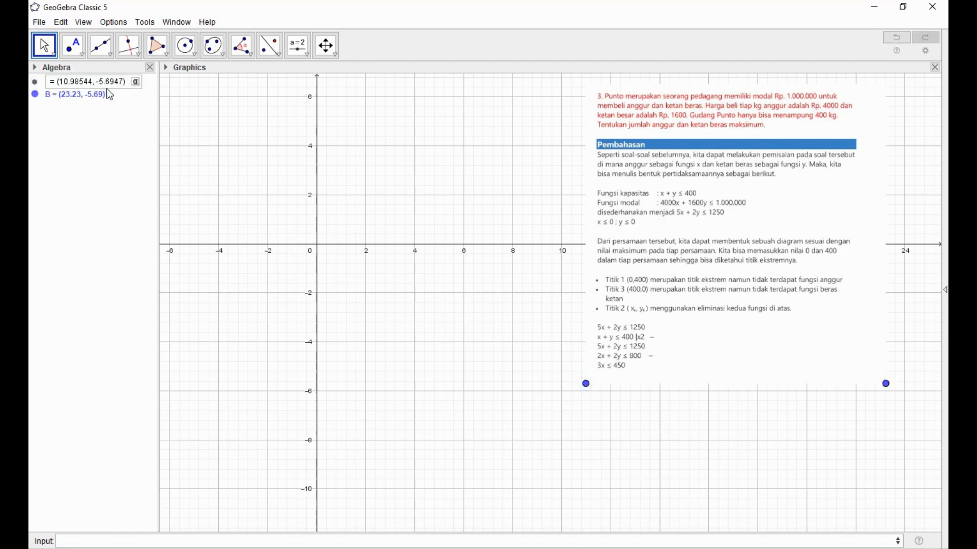
pyautogui.press('Home')
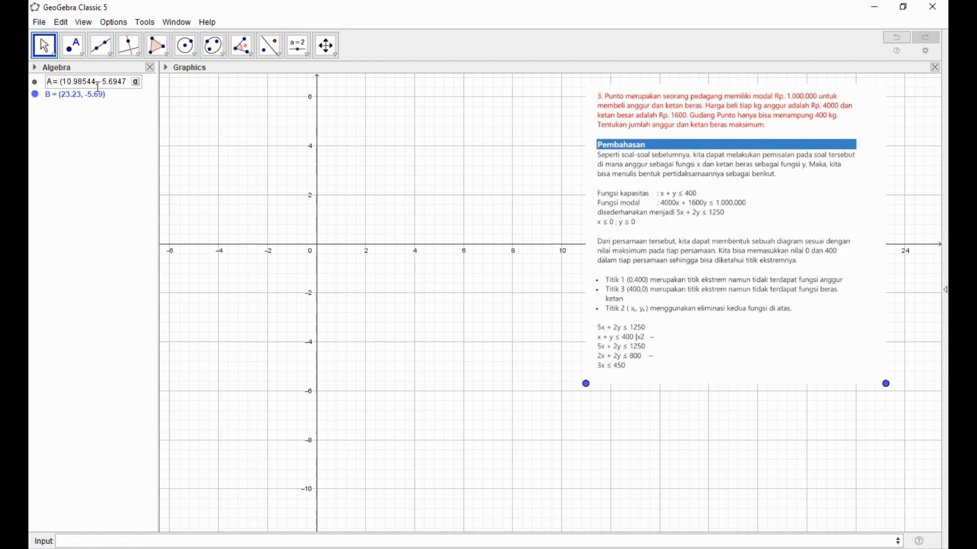
pyautogui.write('G')
pyautogui.press('Return')
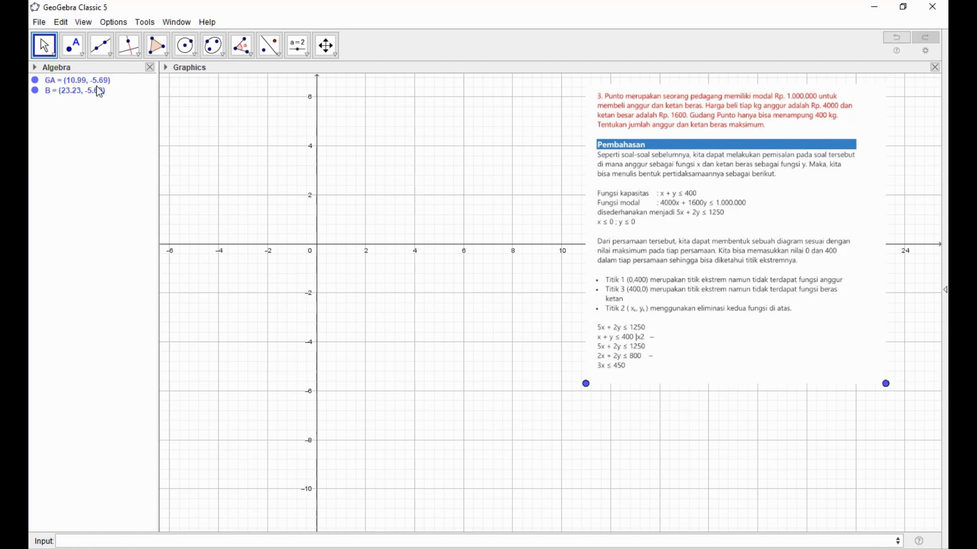
pyautogui.doubleClick(96, 90)
pyautogui.click(73, 91)
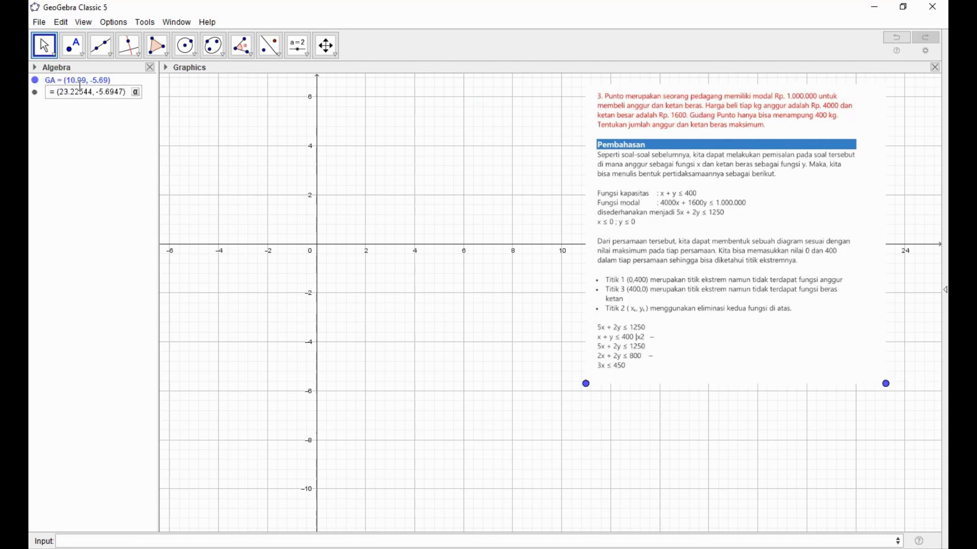
pyautogui.press('Home')
pyautogui.write('G')
pyautogui.press('Return')
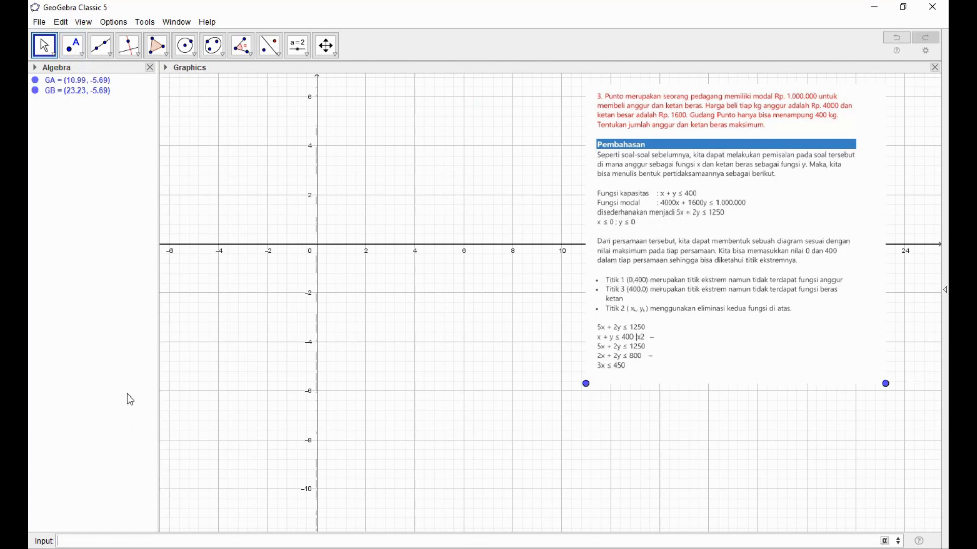
# Enter the extreme points A=(0,400) and B=(400,0)
pyautogui.write('A=(0,400)')
pyautogui.press('Return')
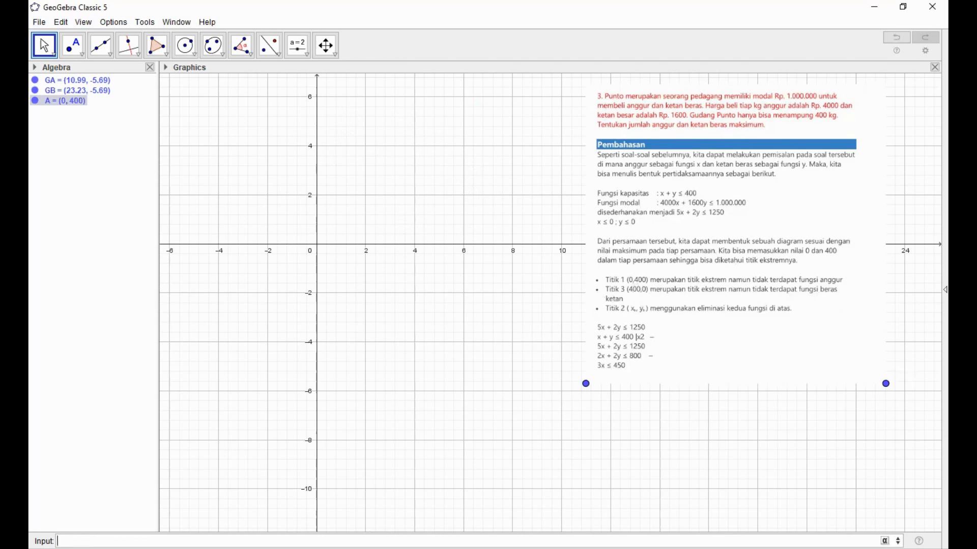
pyautogui.write('B=(400,0)')
pyautogui.press('Return')
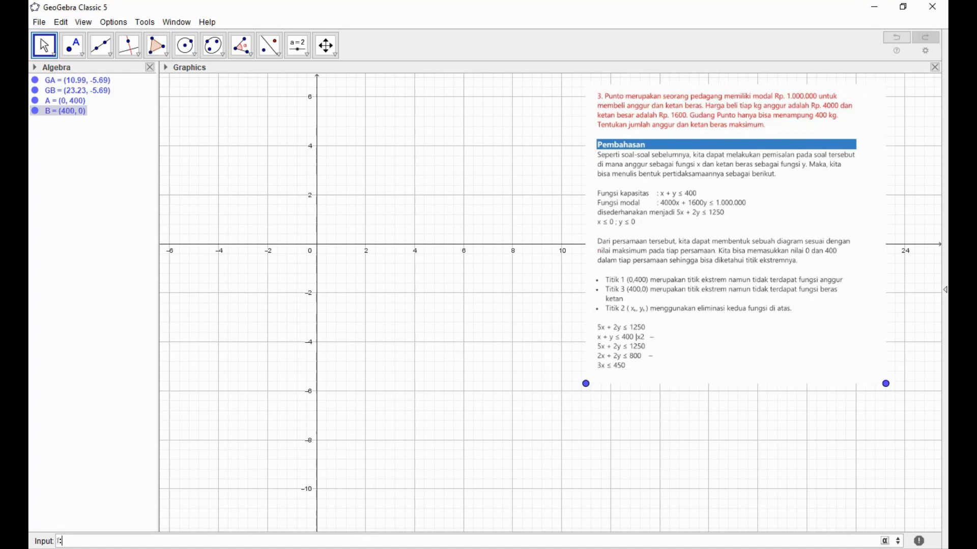
# Enter the capital constraint's boundary line as f:5x+2y=1250
pyautogui.write('5x')
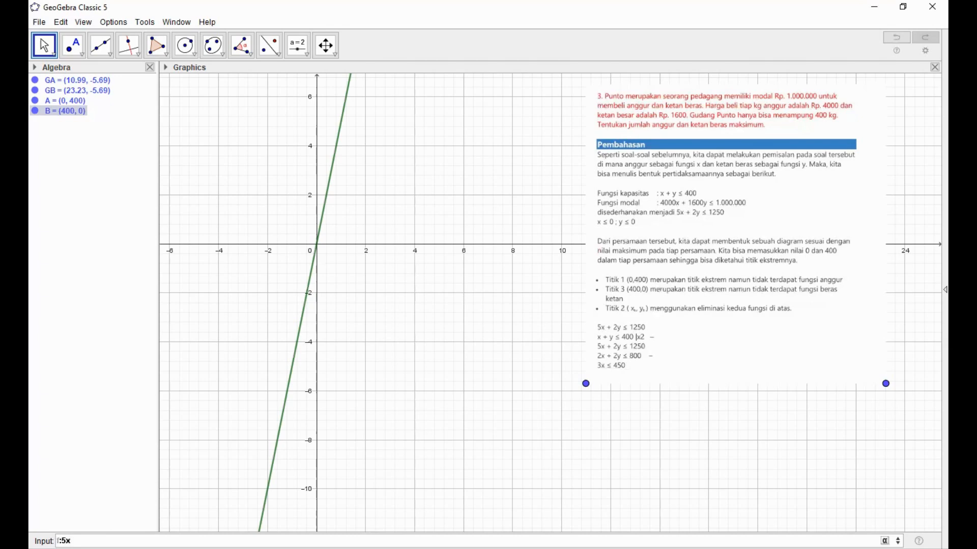
pyautogui.write('+')
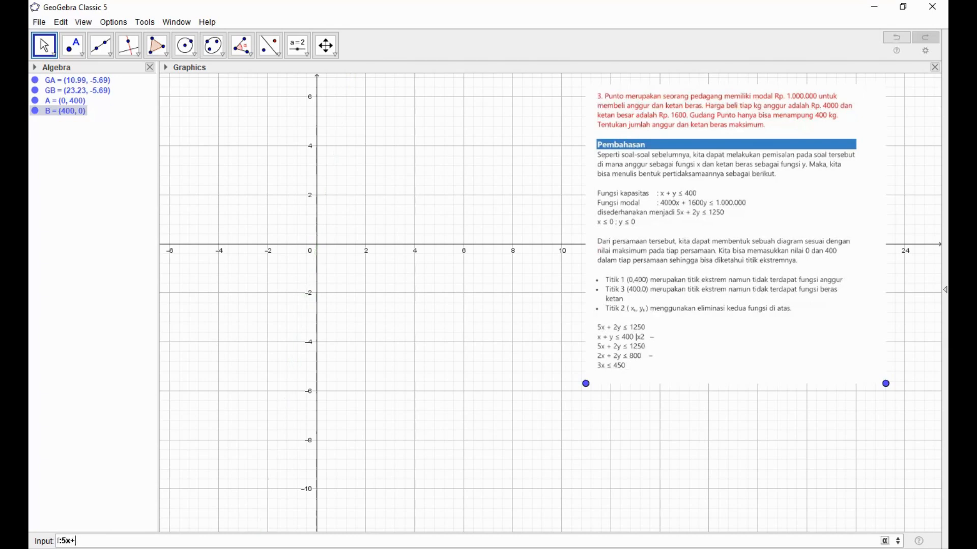
pyautogui.write('2y=1250')
pyautogui.press('Return')
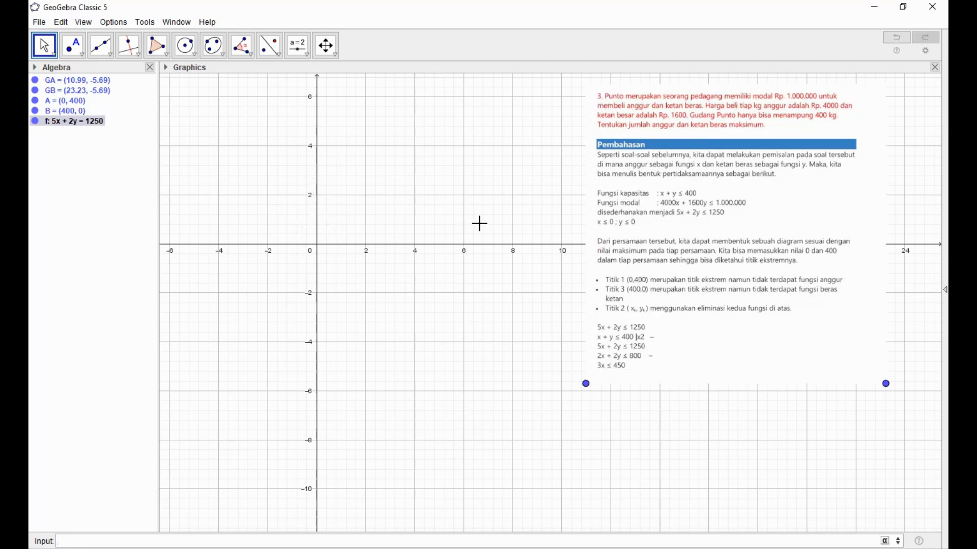
# Zoom out and pan the graph to examine points A and B together with the line 5x + 2y = 1250
pyautogui.scroll(-1, 479, 224)
pyautogui.scroll(-1, 479, 225)
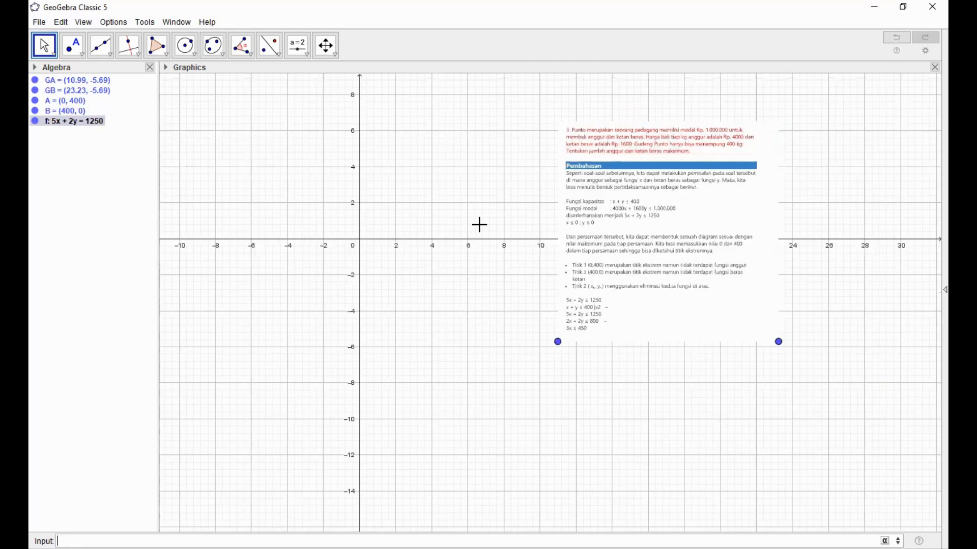
pyautogui.scroll(-1, 480, 225)
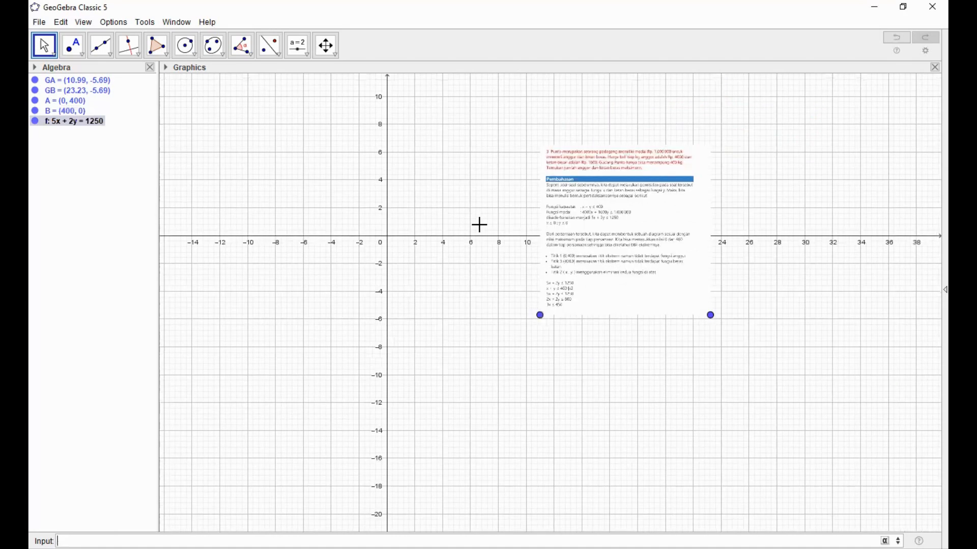
pyautogui.scroll(-2, 479, 225)
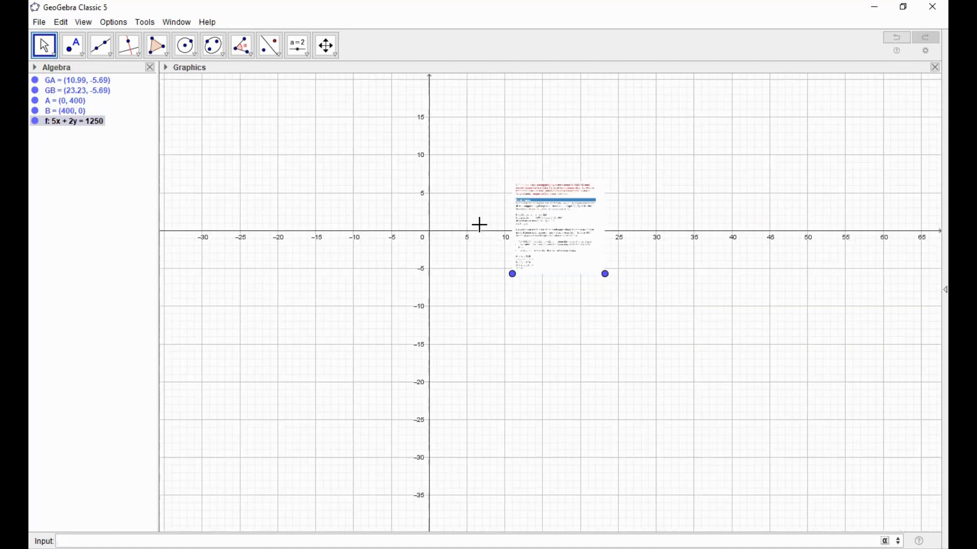
pyautogui.scroll(-1, 480, 224)
pyautogui.scroll(-1, 480, 224)
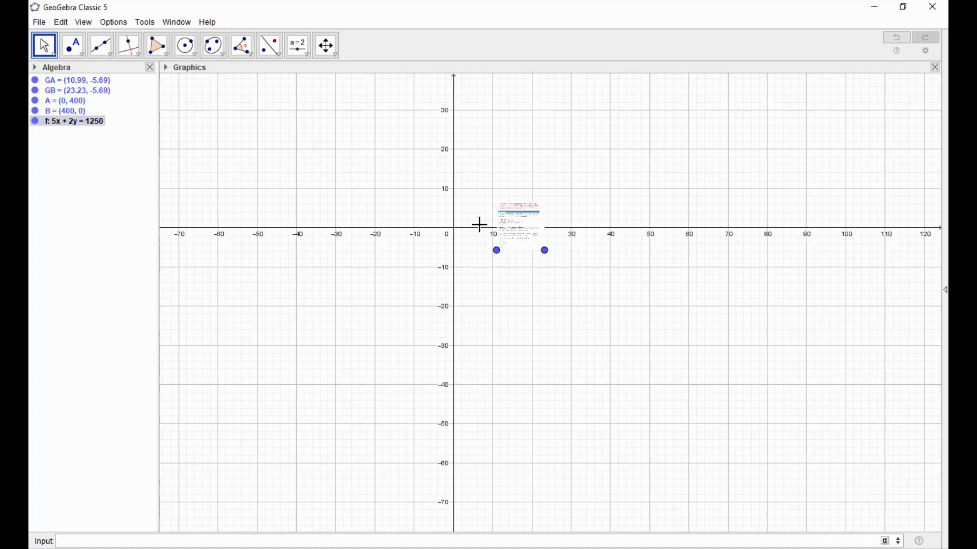
pyautogui.scroll(-1, 479, 224)
pyautogui.scroll(-1, 190, 144)
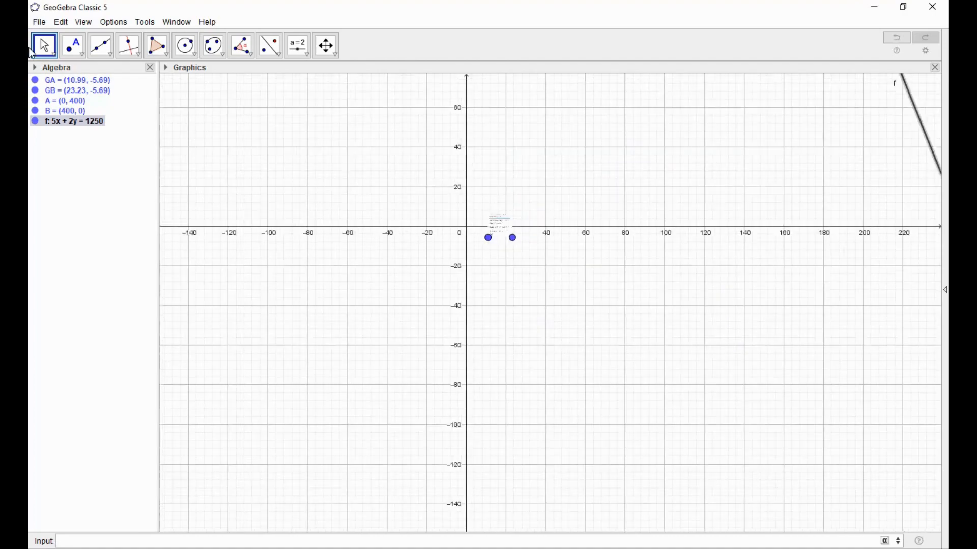
pyautogui.scroll(-1, 728, 166)
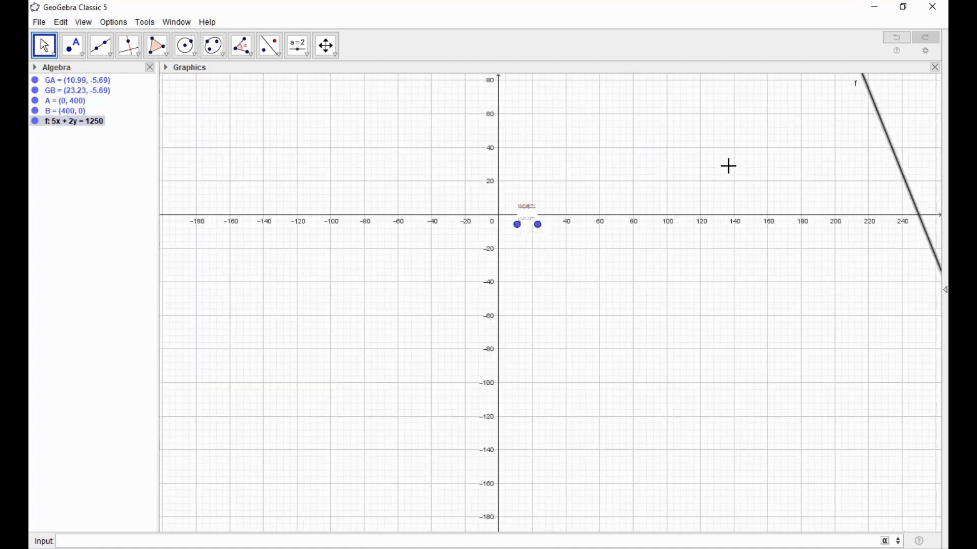
pyautogui.scroll(-3, 729, 166)
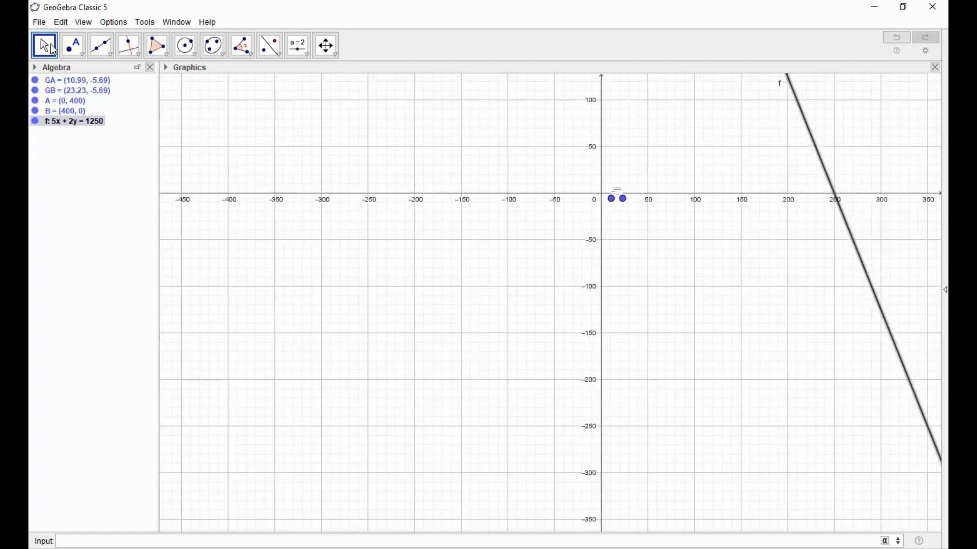
pyautogui.moveTo(639, 190); pyautogui.dragTo(427, 393)
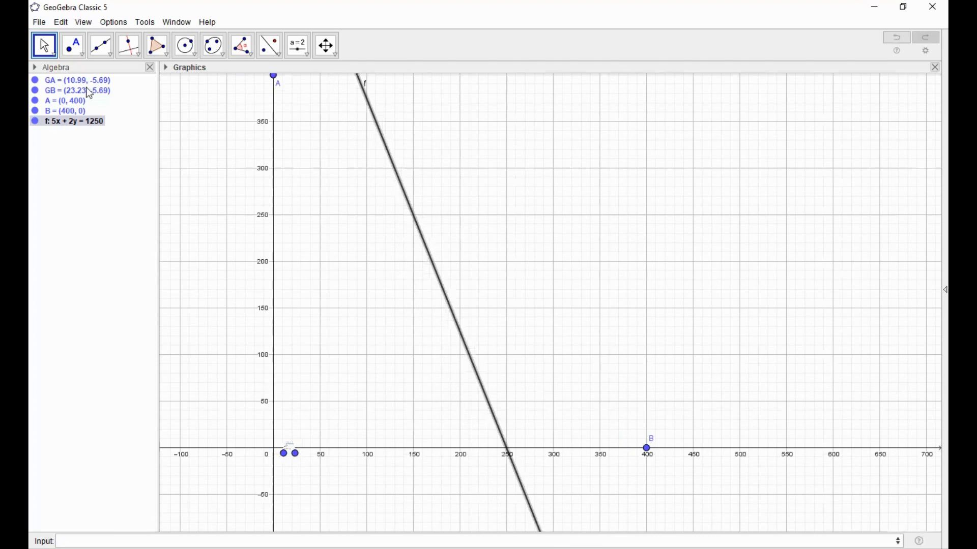
# Move the problem image away from the origin, with its lower-left corner at about (685, 296)
pyautogui.moveTo(287, 445); pyautogui.dragTo(559, 494)
pyautogui.moveTo(919, 169); pyautogui.dragTo(919, 171)
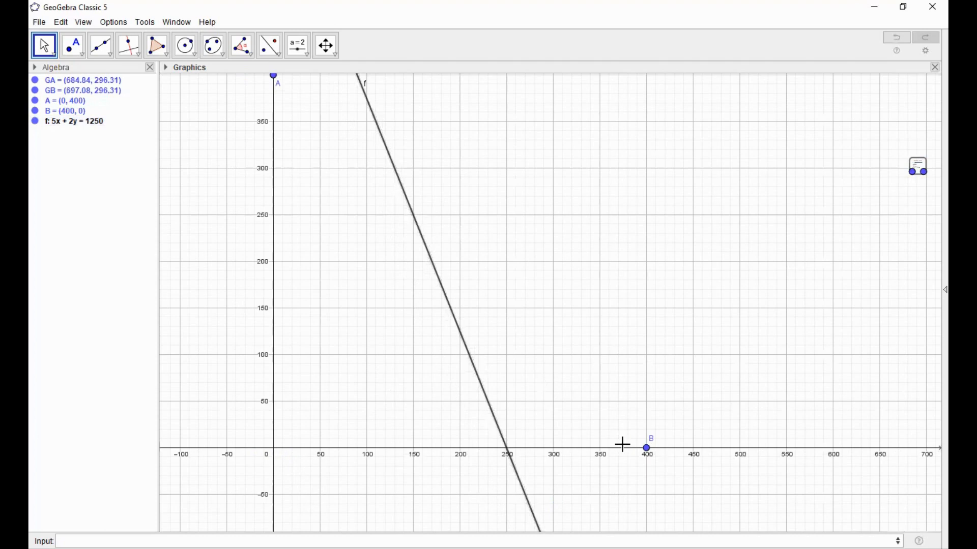
# Draw a line through points A and B
pyautogui.scroll(-1, 517, 321)
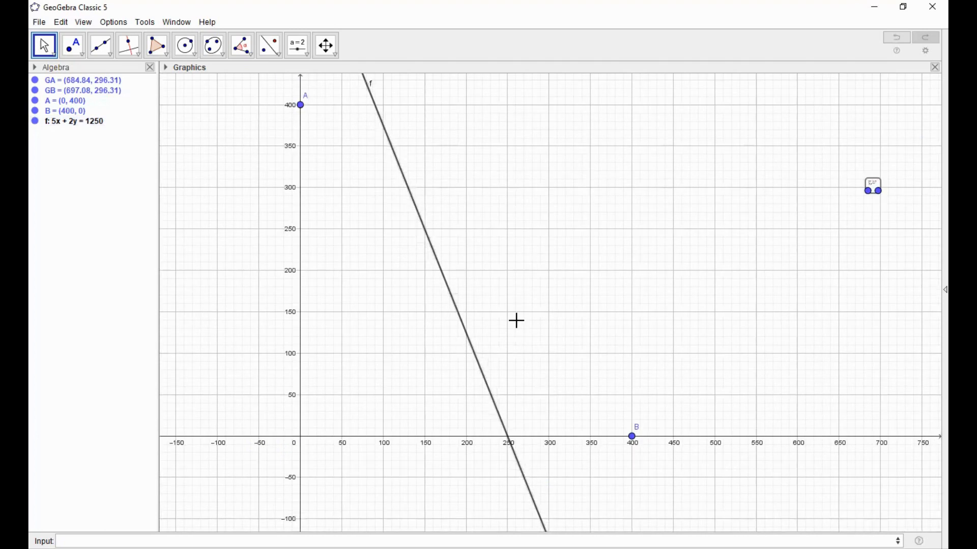
pyautogui.scroll(-1, 517, 321)
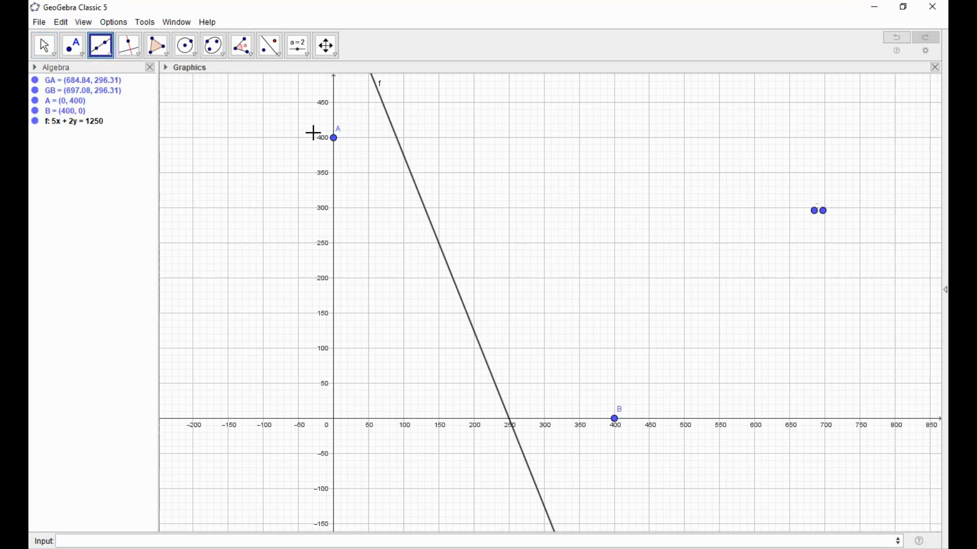
pyautogui.click(335, 141)
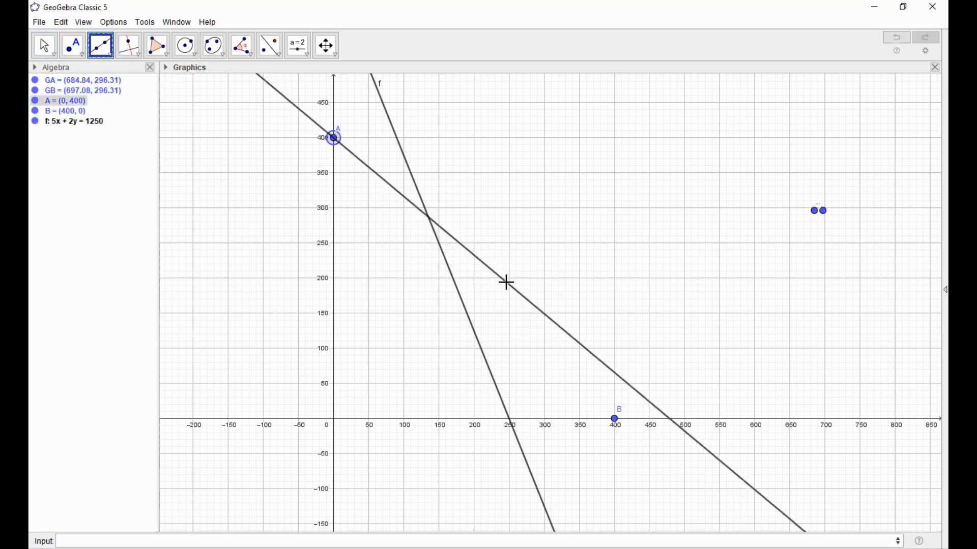
pyautogui.click(617, 421)
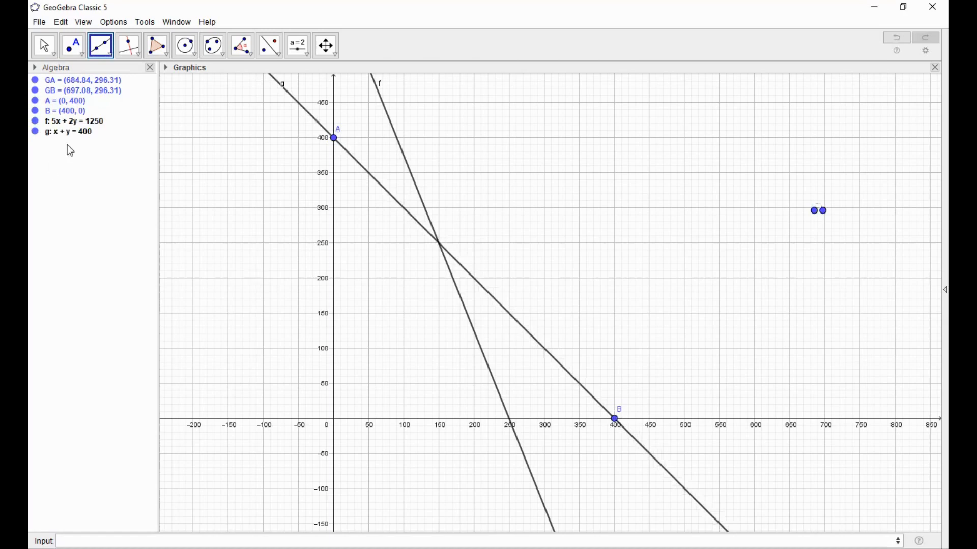
# Set the colour of line f and the line through A and B to light gray (#E0E0E0)
pyautogui.click(51, 50)
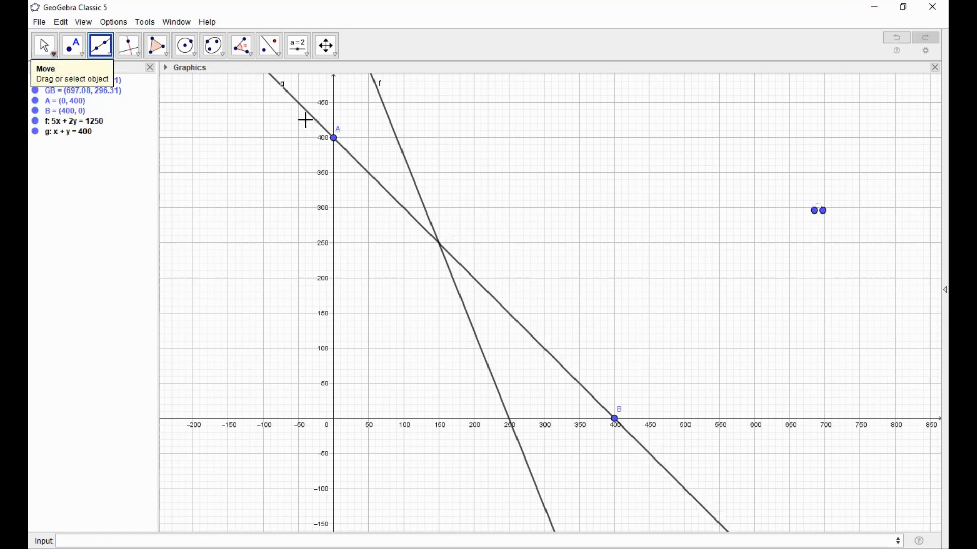
pyautogui.doubleClick(413, 181)
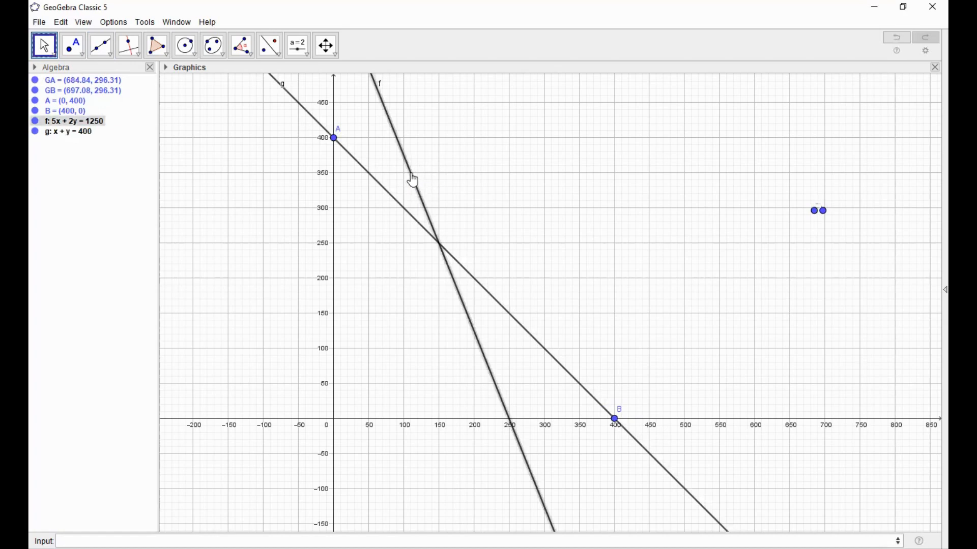
pyautogui.click(422, 300)
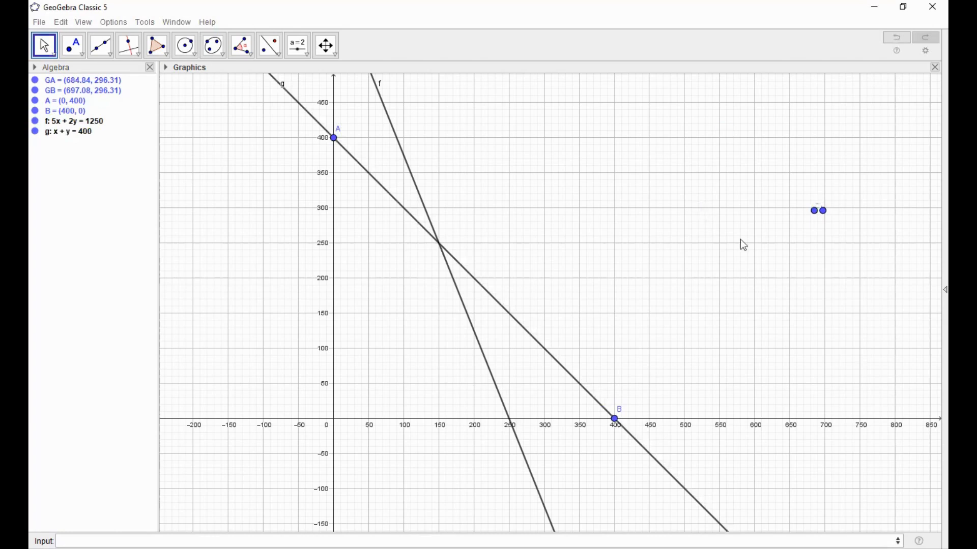
pyautogui.click(738, 102)
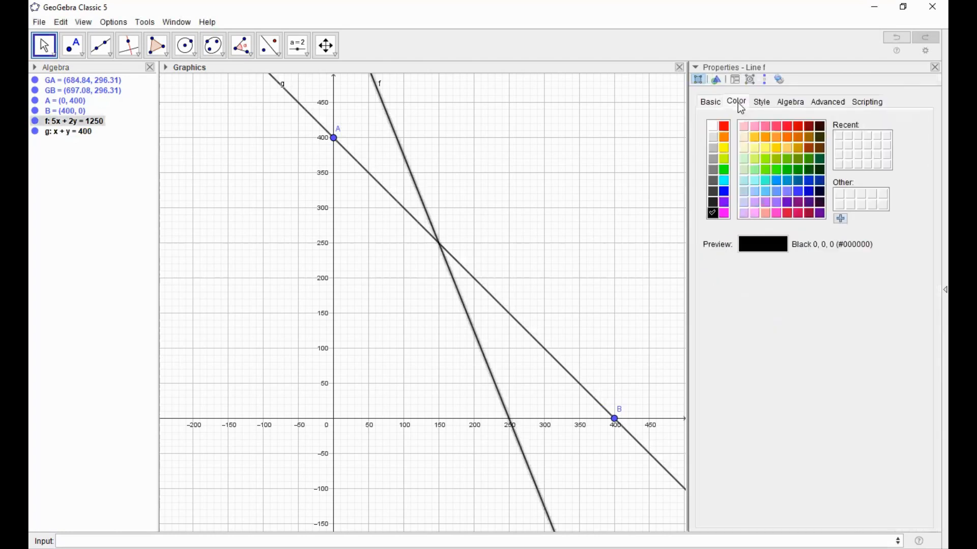
pyautogui.click(713, 137)
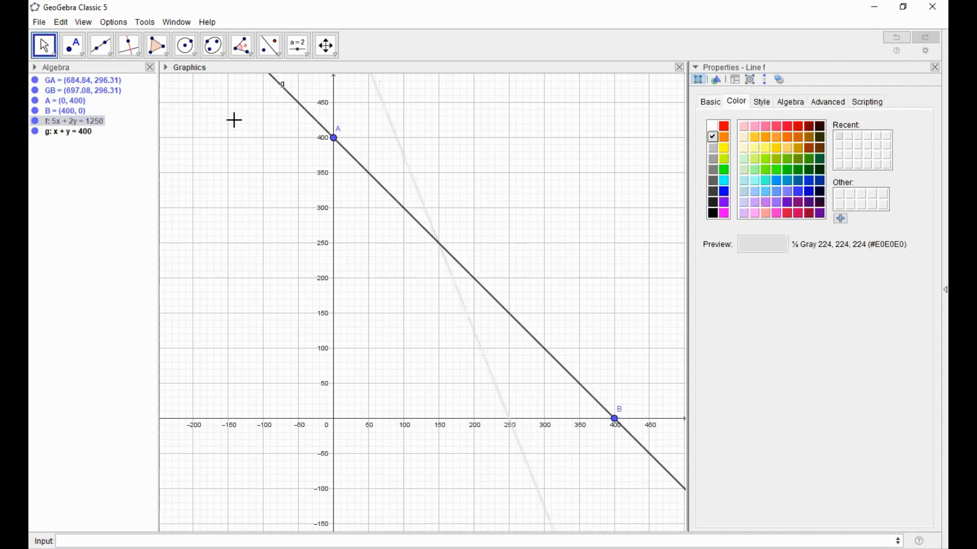
pyautogui.click(361, 170)
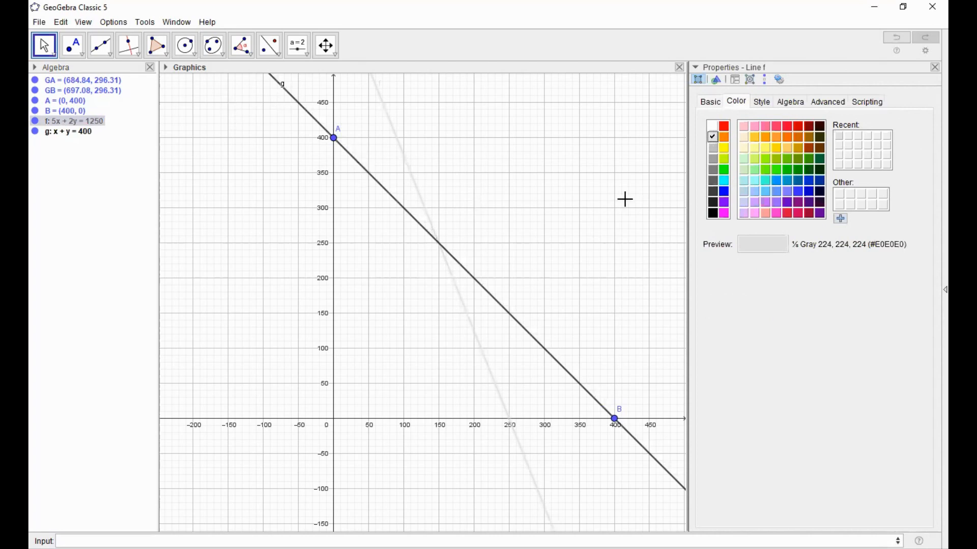
pyautogui.click(713, 139)
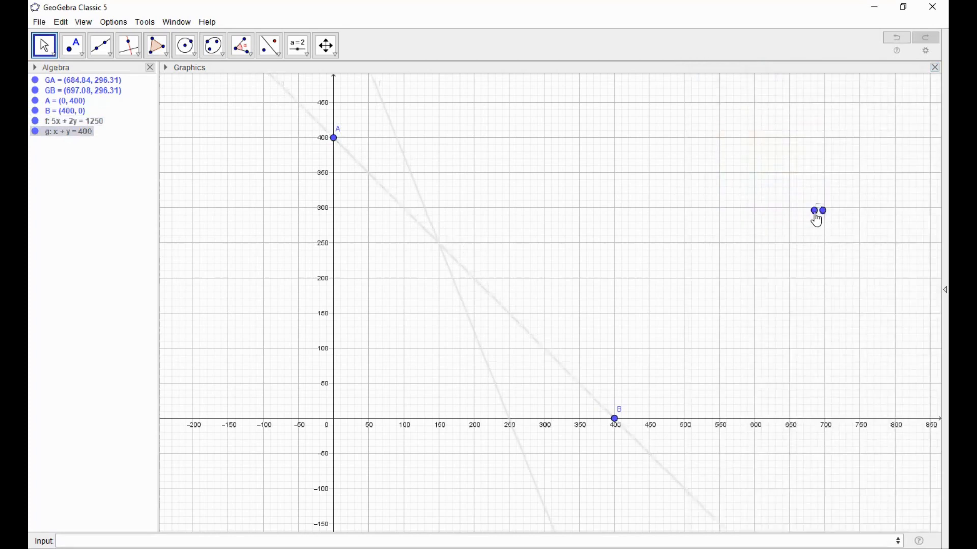
# Enlarge the problem image by moving corner GB to about (757, 94) and corner GA to about (377, 94)
pyautogui.moveTo(814, 216)
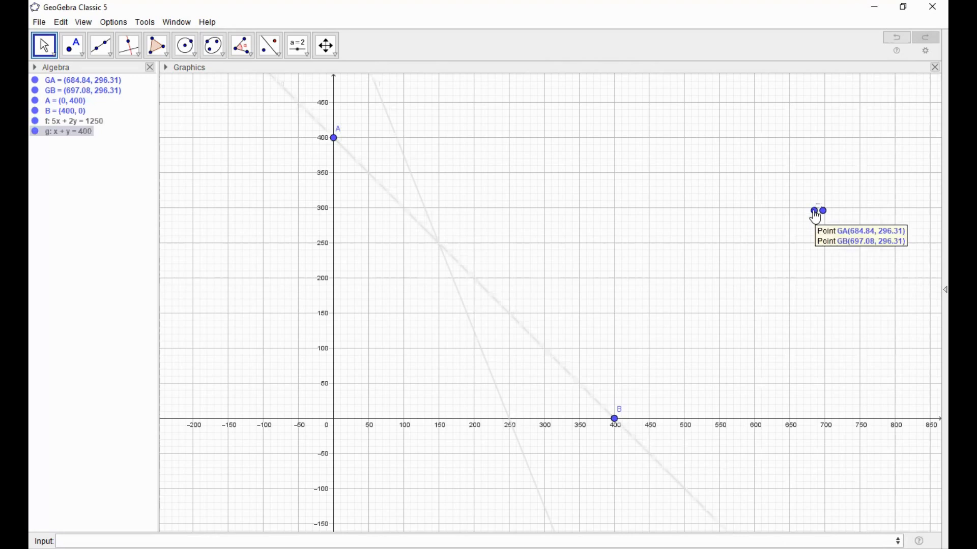
pyautogui.click(823, 211)
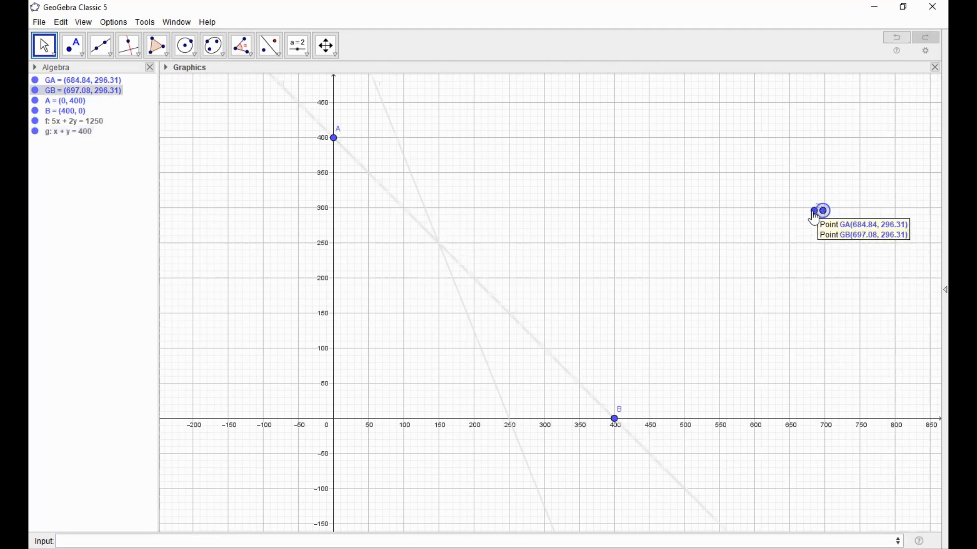
pyautogui.moveTo(814, 219); pyautogui.dragTo(867, 361)
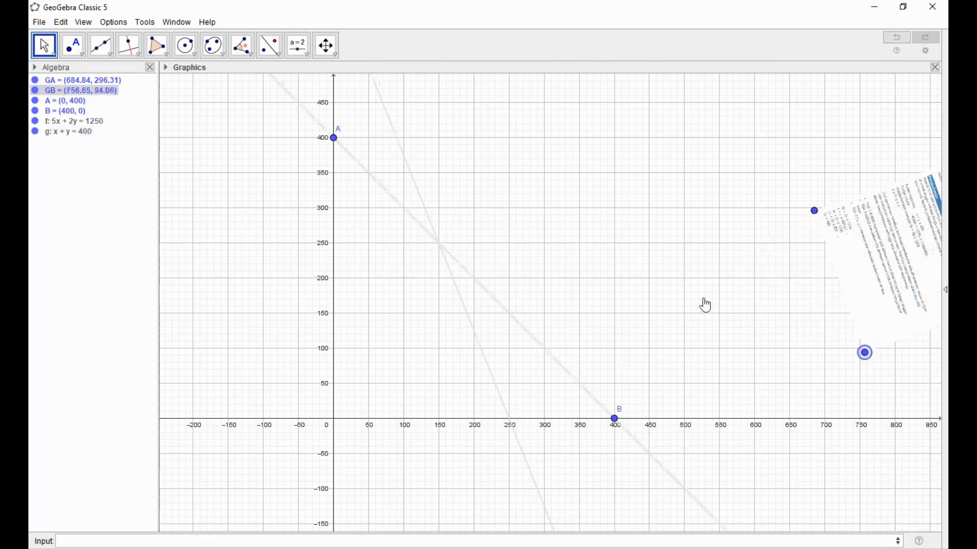
pyautogui.moveTo(706, 305); pyautogui.dragTo(601, 361)
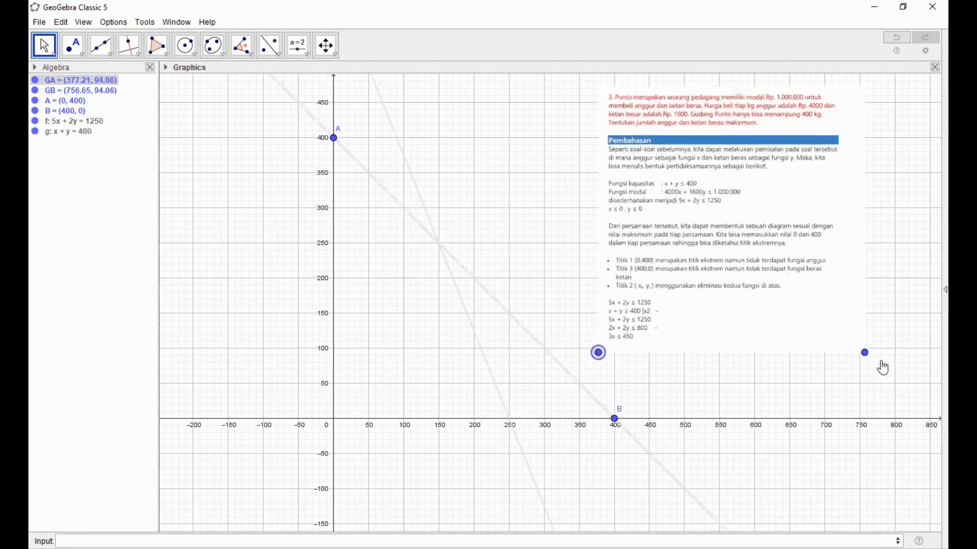
# Widen the problem image to about 464 units and move it so its lower corners sit at about (416, 41) and (880, 42)
pyautogui.moveTo(882, 365); pyautogui.dragTo(927, 360)
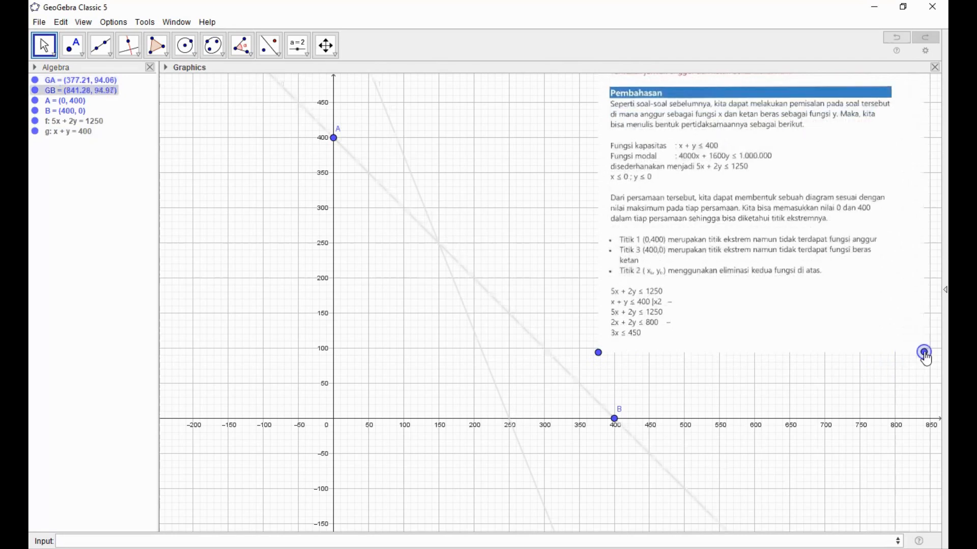
pyautogui.moveTo(742, 219); pyautogui.dragTo(789, 251)
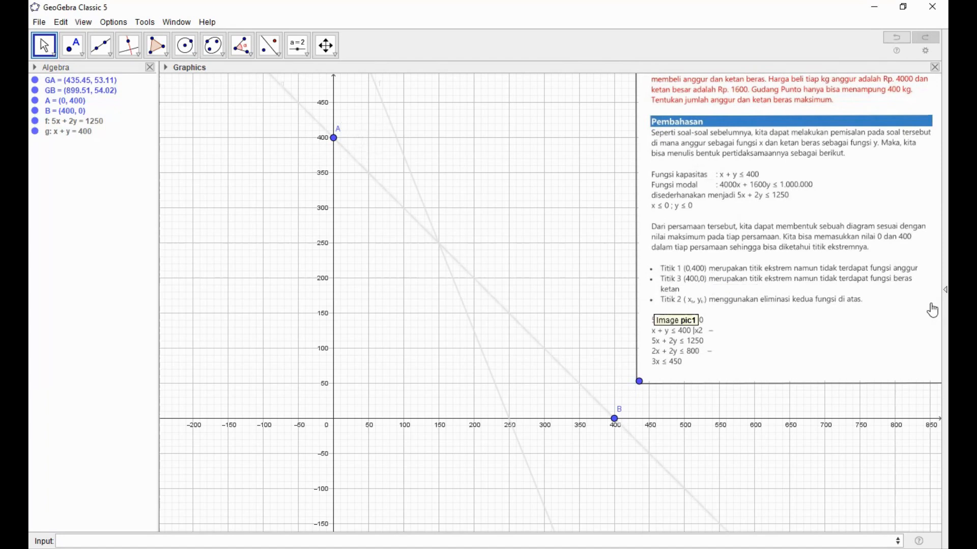
pyautogui.moveTo(842, 212); pyautogui.dragTo(817, 203)
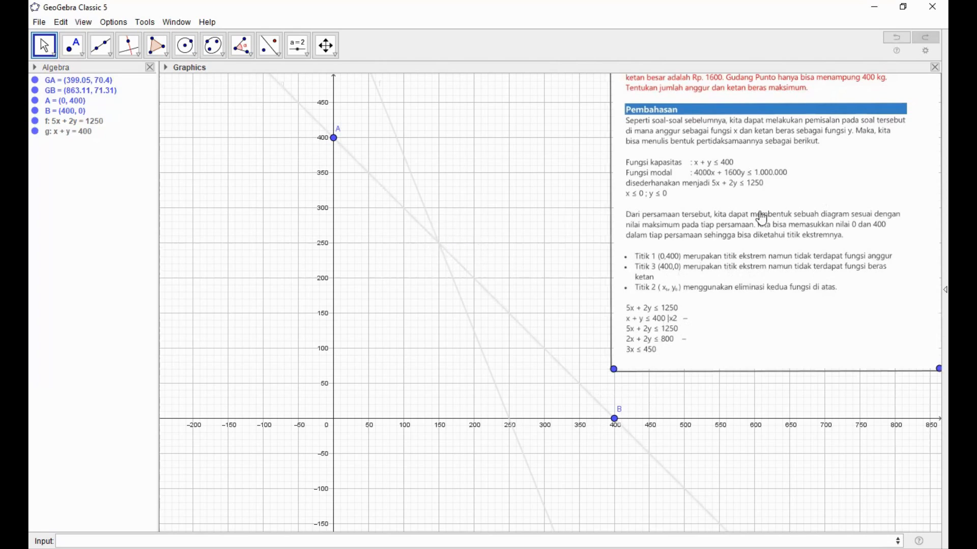
pyautogui.moveTo(749, 187); pyautogui.dragTo(760, 209)
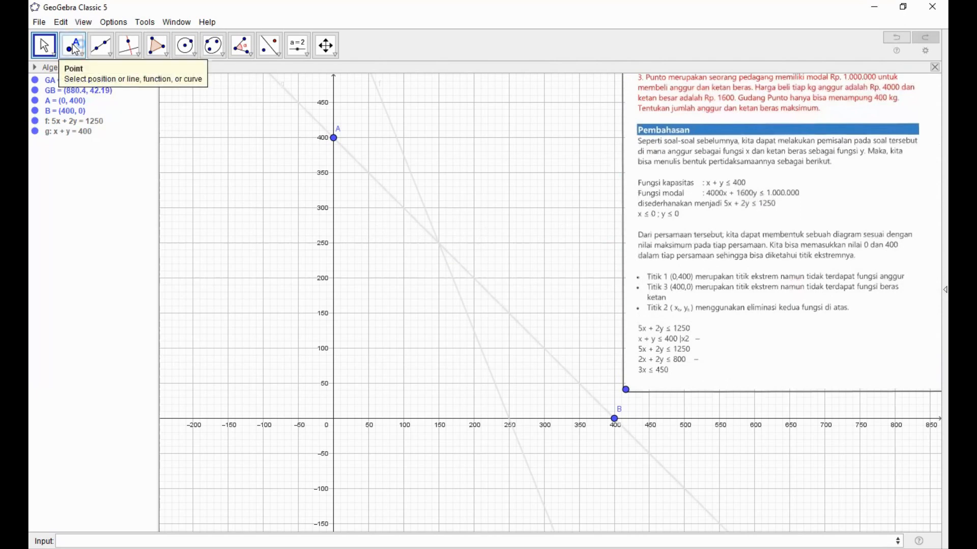
# Plot the elimination result as line h with the equation 3x=450
pyautogui.click(73, 45)
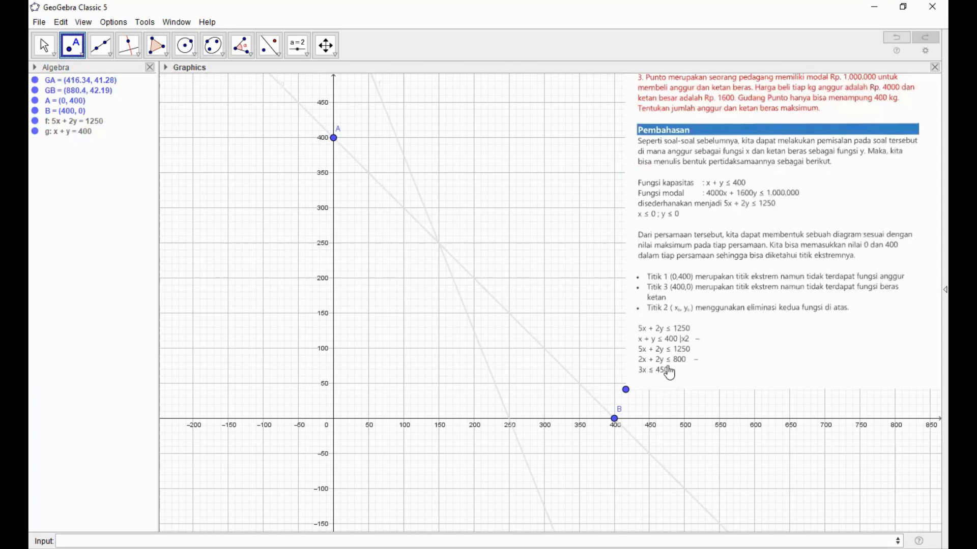
pyautogui.click(81, 542)
pyautogui.write('h')
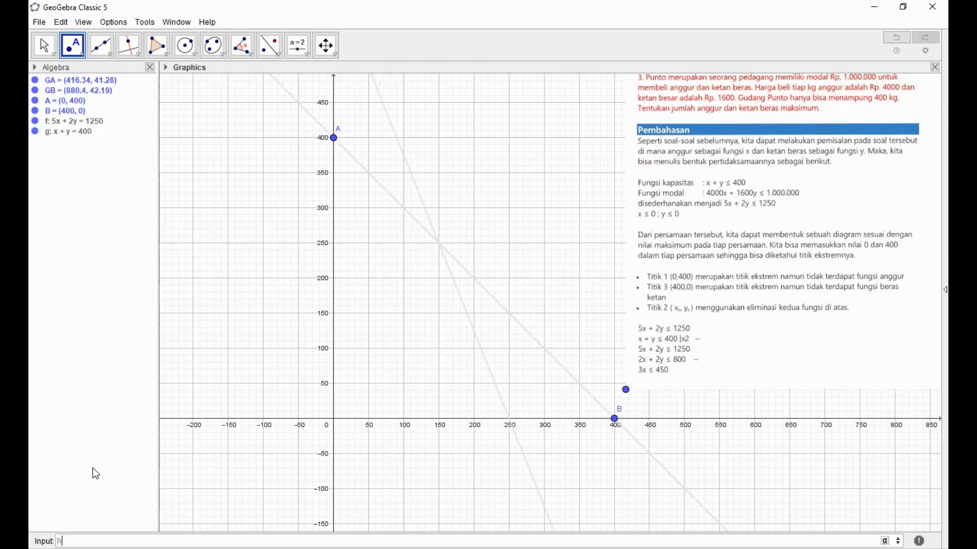
pyautogui.write(':3x')
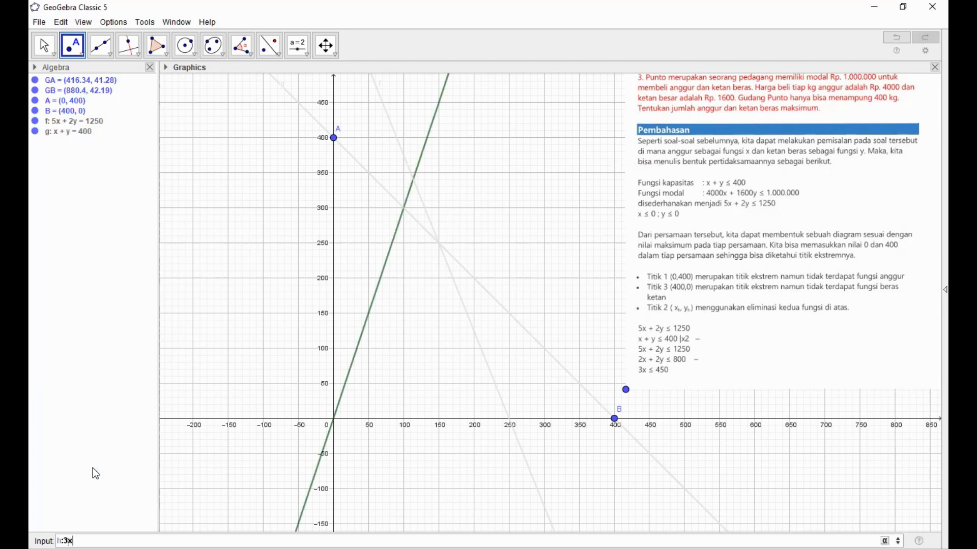
pyautogui.write('=4')
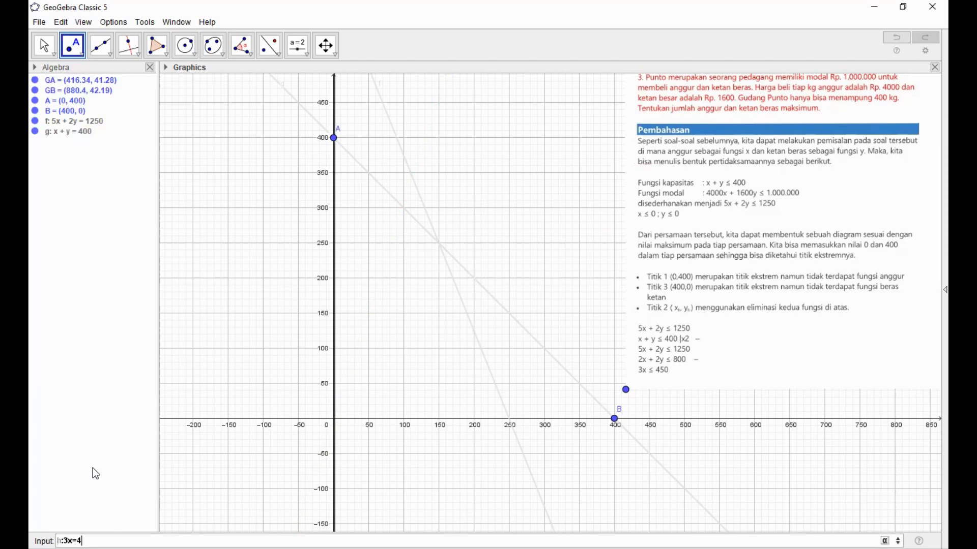
pyautogui.write('50')
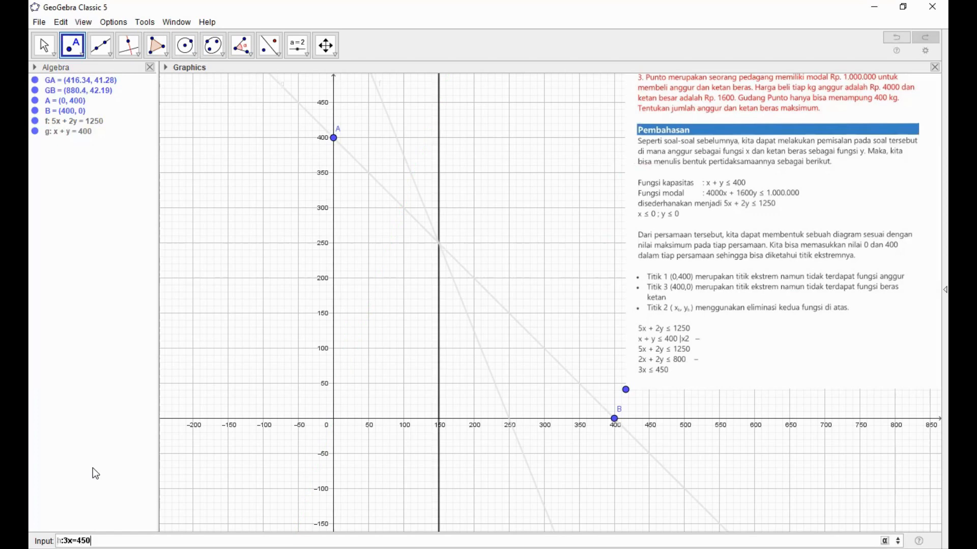
pyautogui.press('Return')
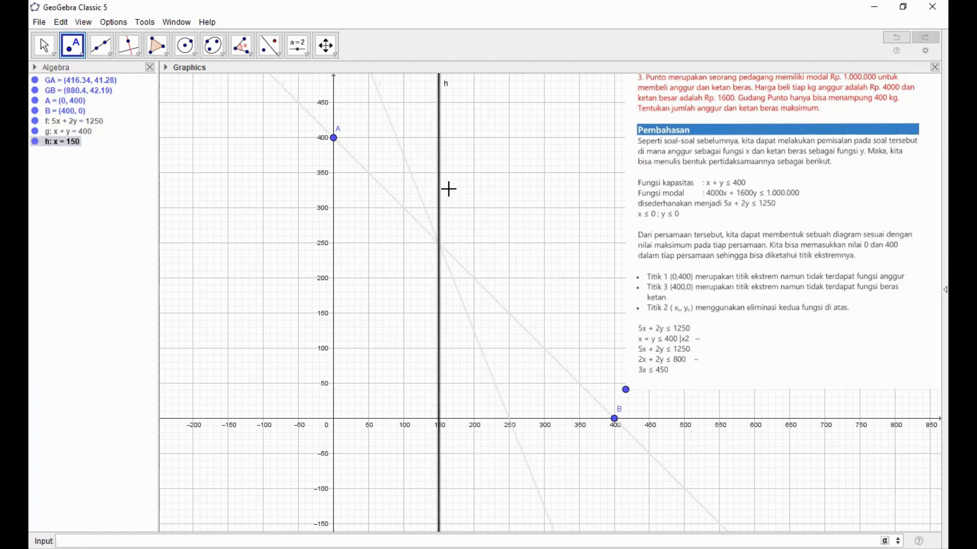
# Set the colour of line h to red (#FF0000)
pyautogui.click(45, 46)
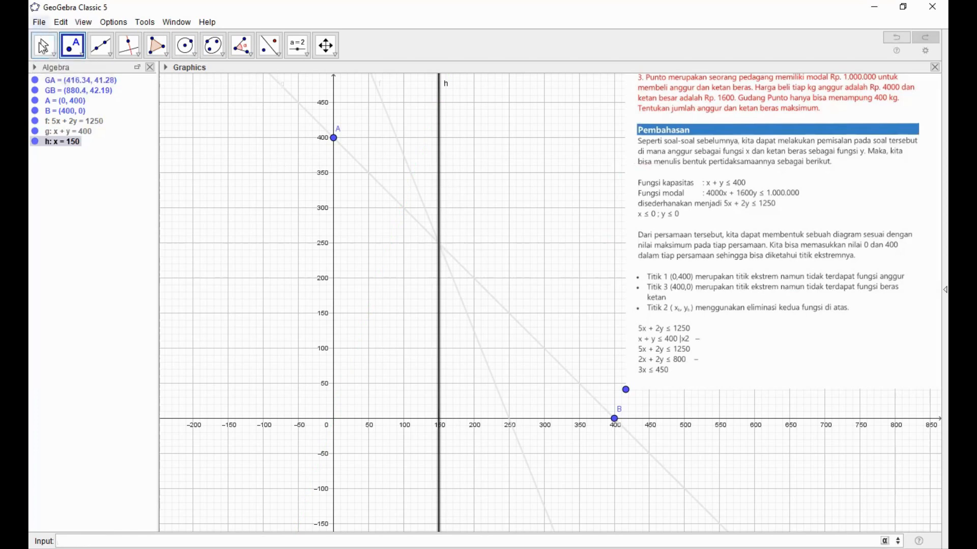
pyautogui.click(439, 156)
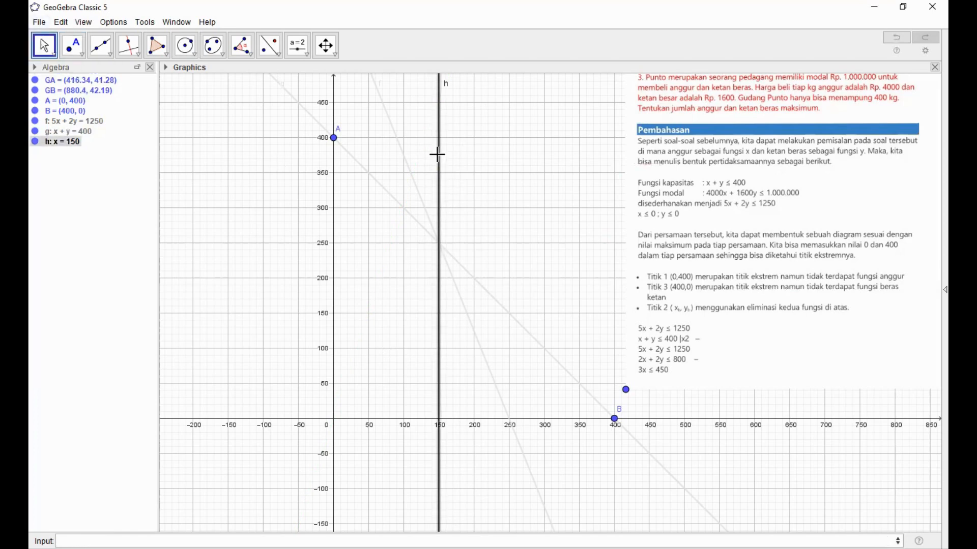
pyautogui.doubleClick(438, 154)
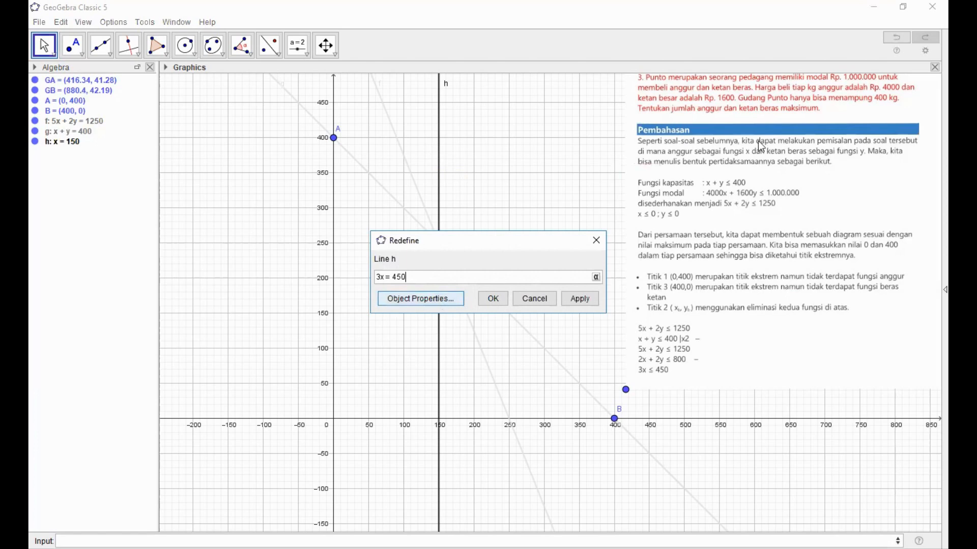
pyautogui.click(421, 298)
pyautogui.click(728, 125)
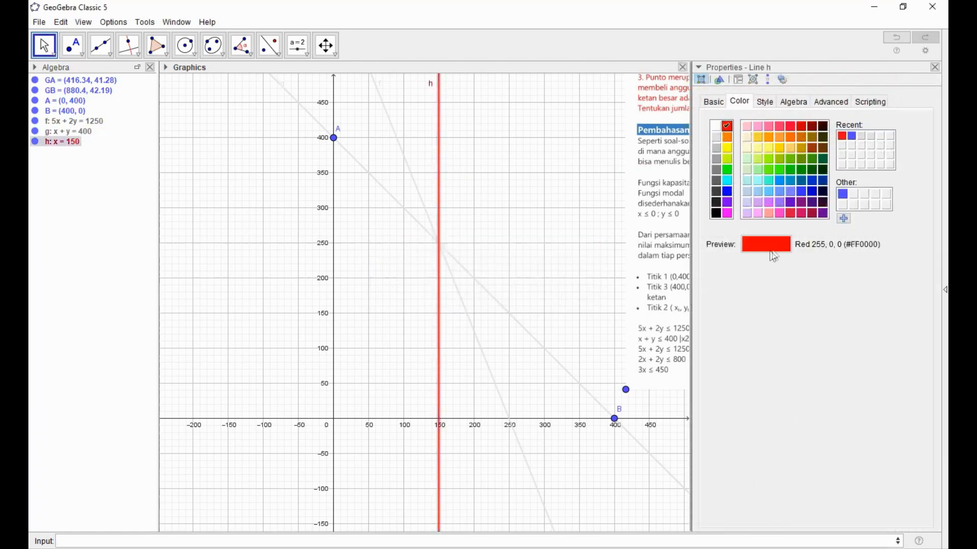
pyautogui.click(934, 68)
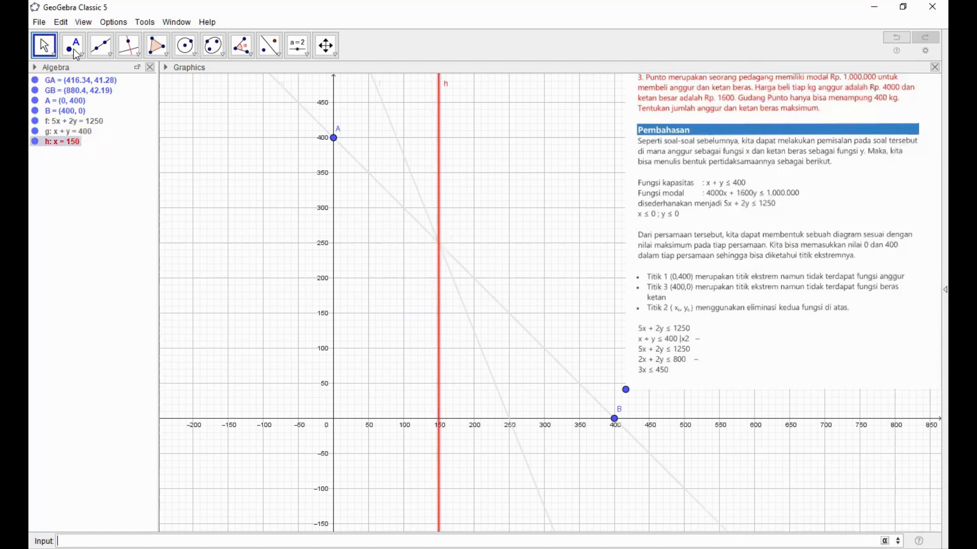
# Place a point where line h crosses lines f and g, at (150, 250)
pyautogui.click(74, 47)
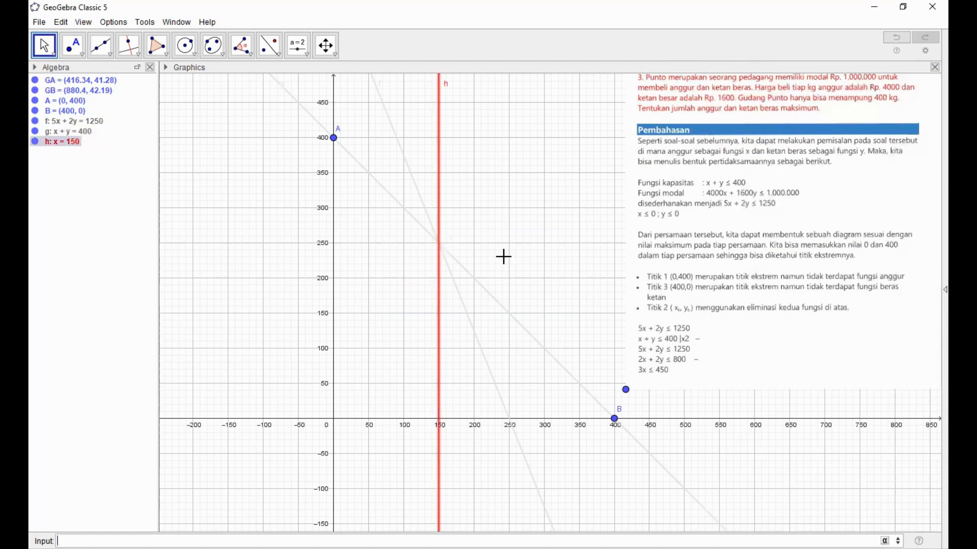
pyautogui.click(440, 243)
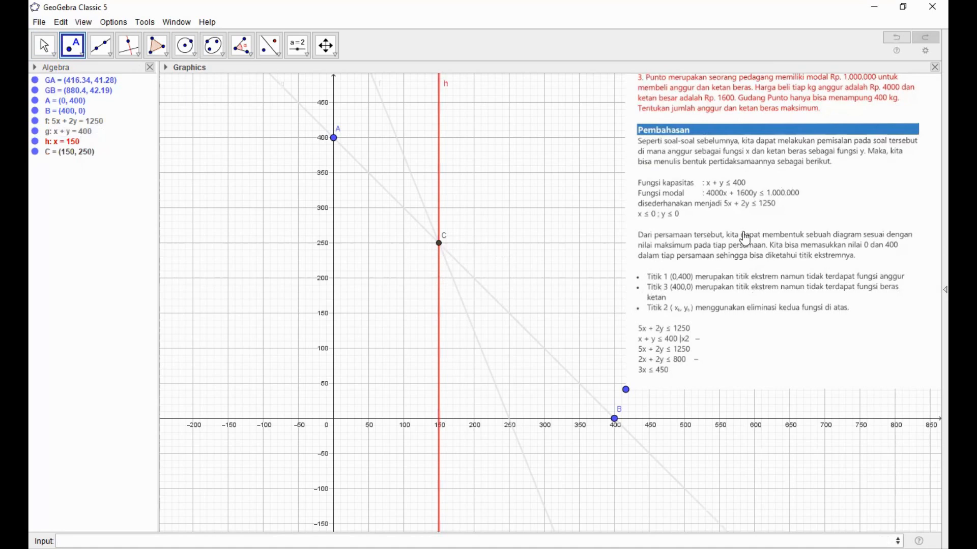
pyautogui.click(761, 260)
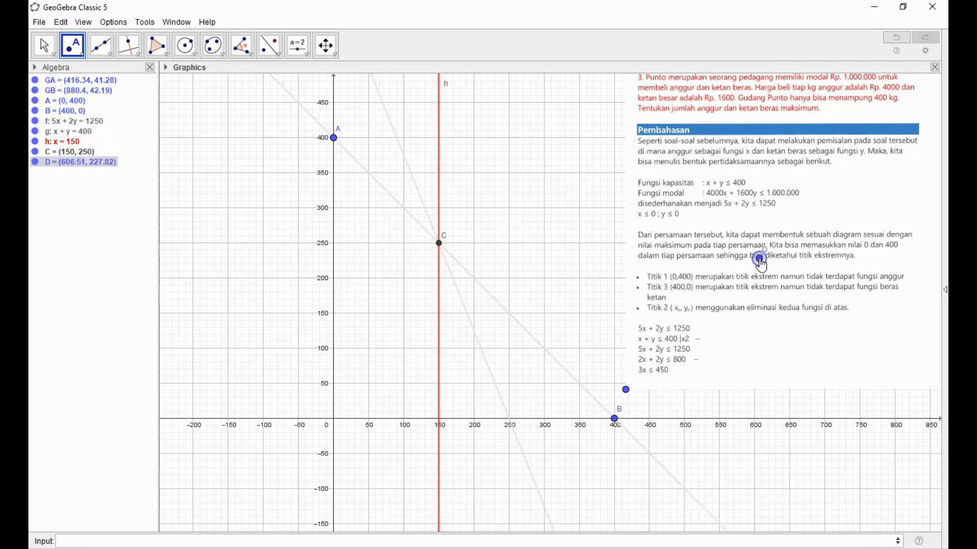
pyautogui.moveTo(759, 259); pyautogui.dragTo(759, 246)
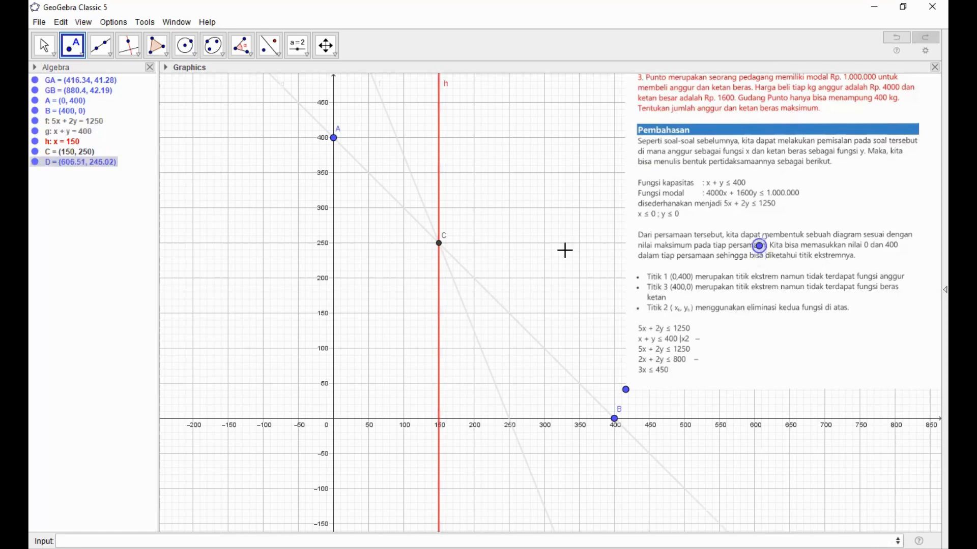
pyautogui.press('Delete')
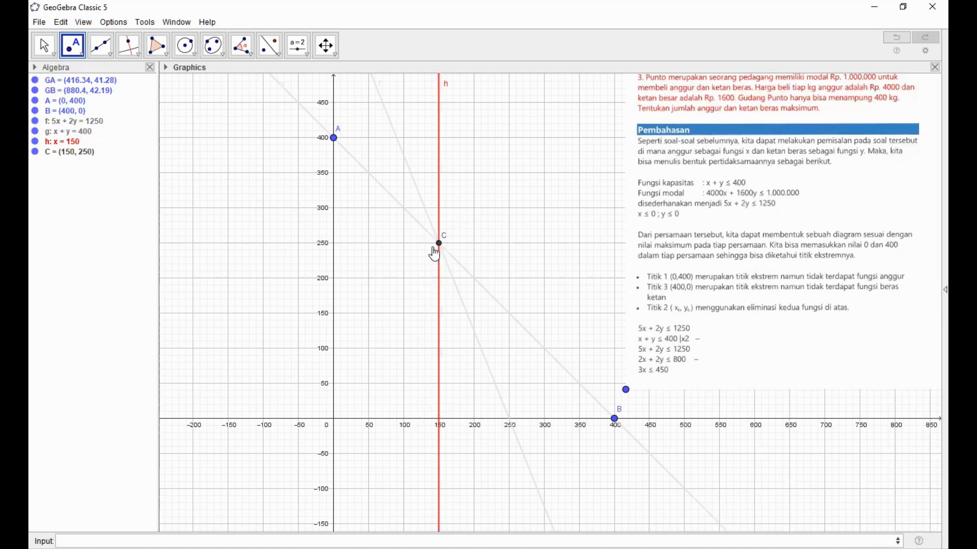
# Save the construction to the Desktop as a GeoGebra (.ggb) file named 00soal_2_variabel.jpg
pyautogui.click(43, 24)
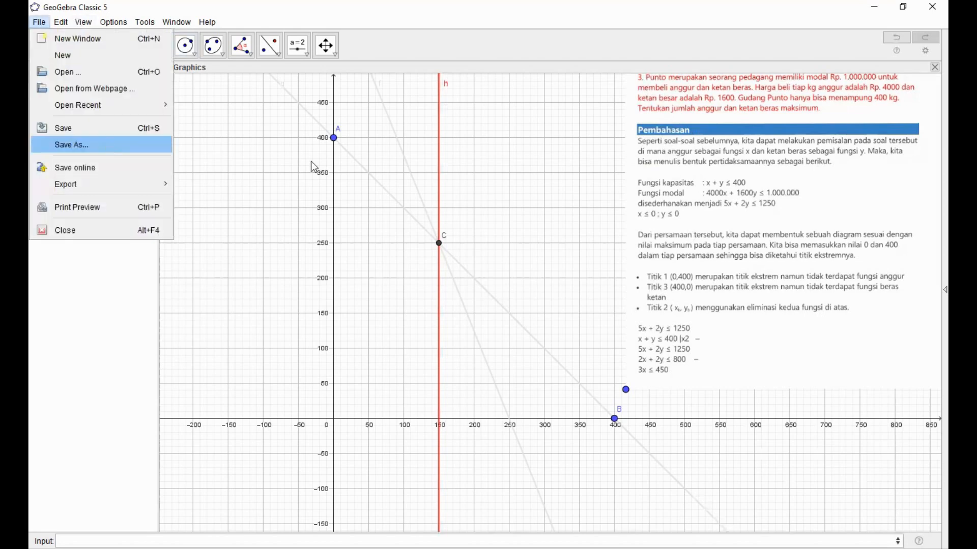
pyautogui.press('Escape')
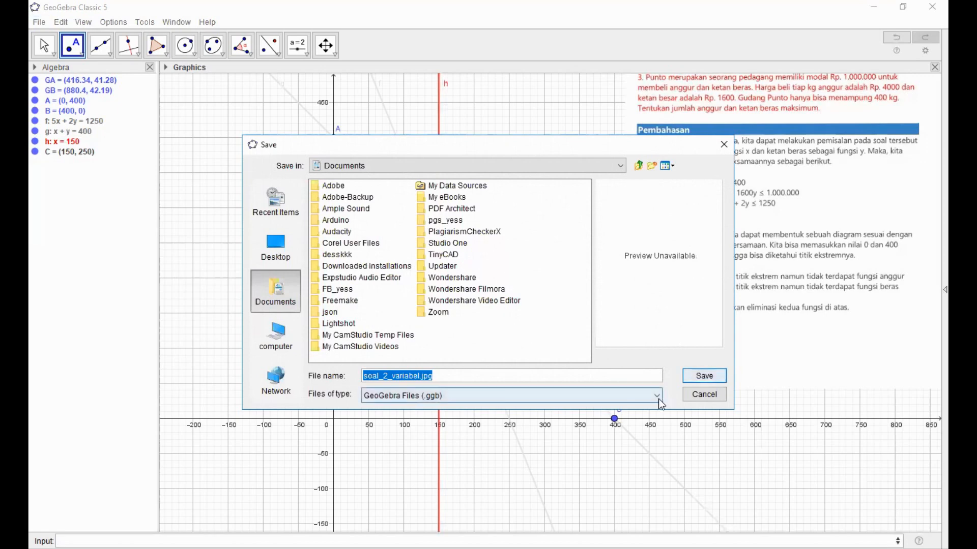
pyautogui.click(279, 250)
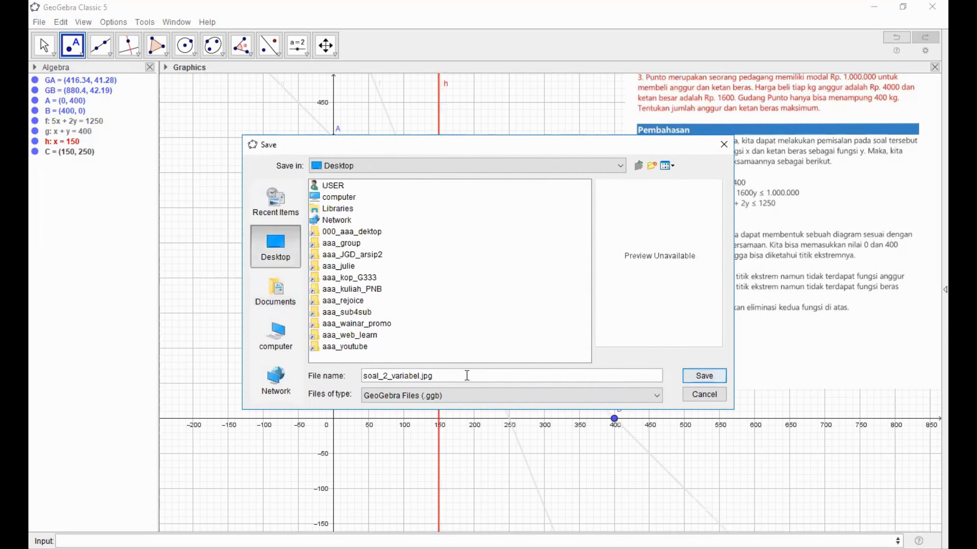
pyautogui.write('00')
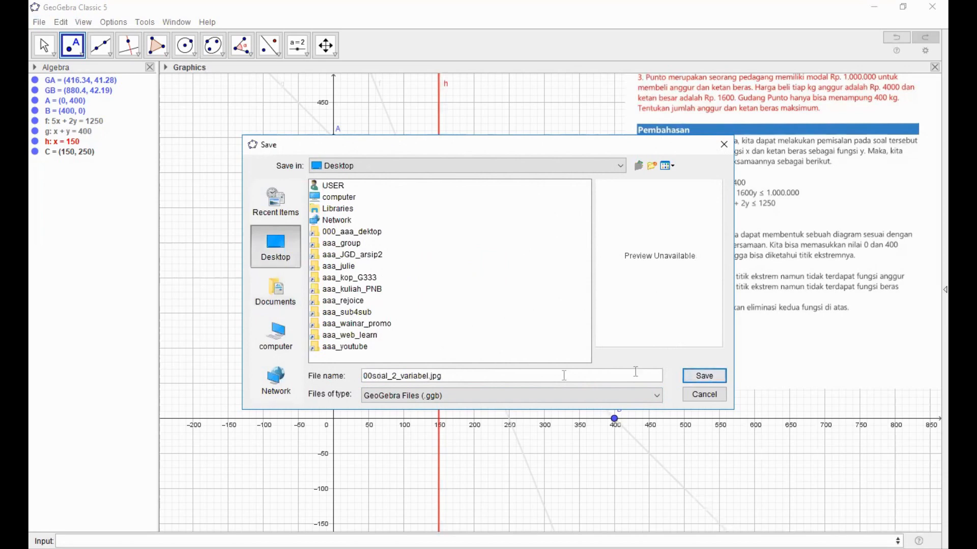
pyautogui.click(703, 375)
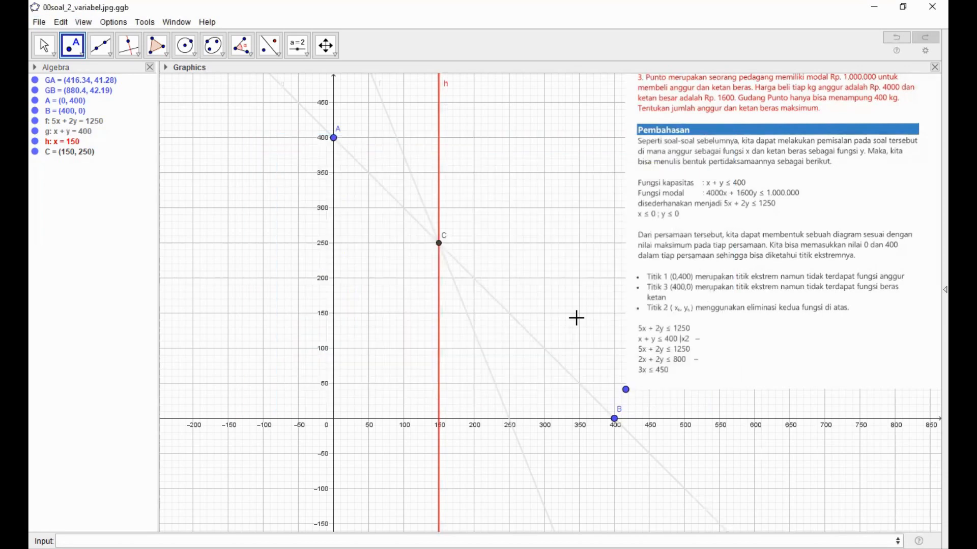